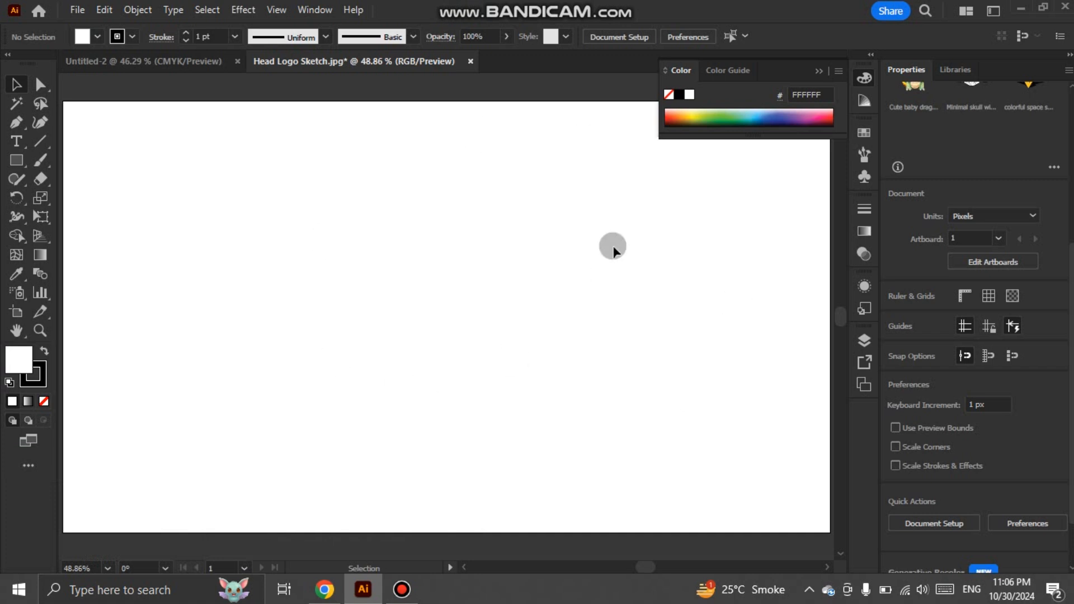
# Step: Draw a long vertical line on the artboard's left half with no fill and a 2 pt black stroke
pyautogui.click(48, 143)
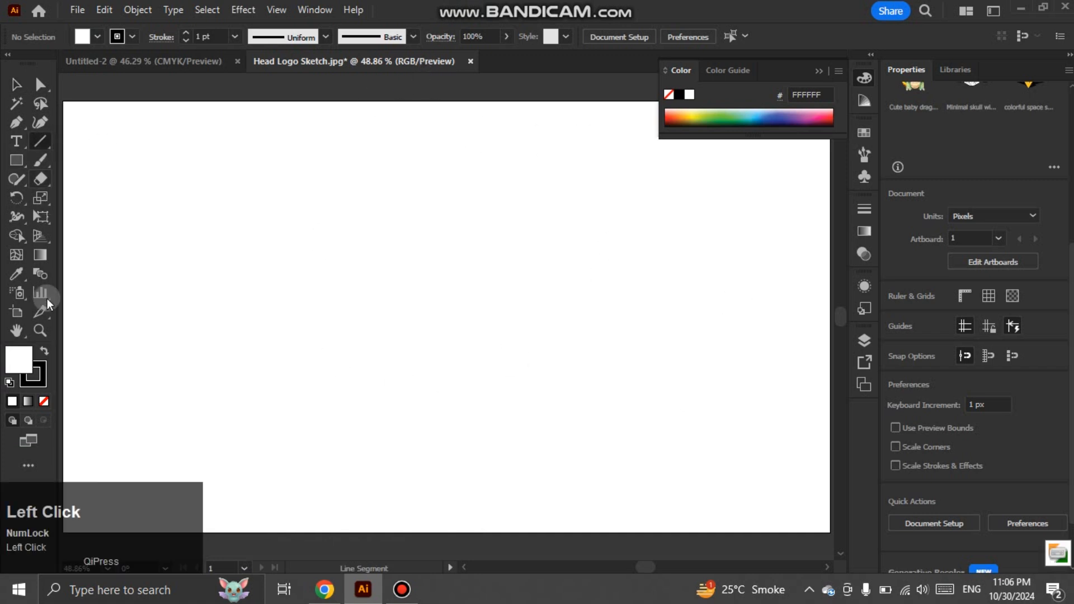
pyautogui.click(43, 401)
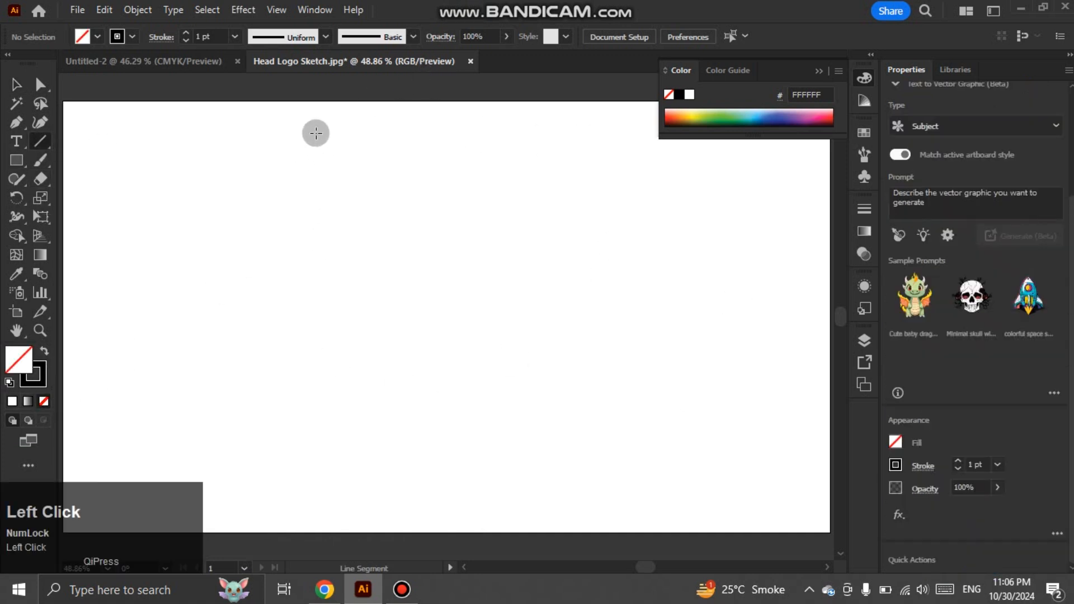
pyautogui.moveTo(321, 129); pyautogui.dragTo(322, 488)
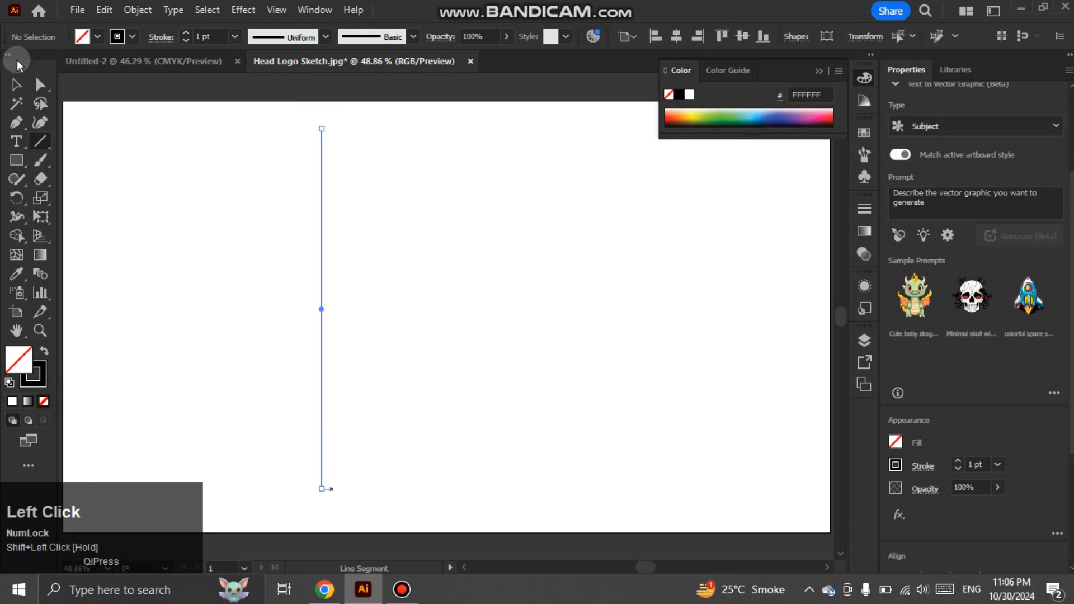
pyautogui.click(15, 80)
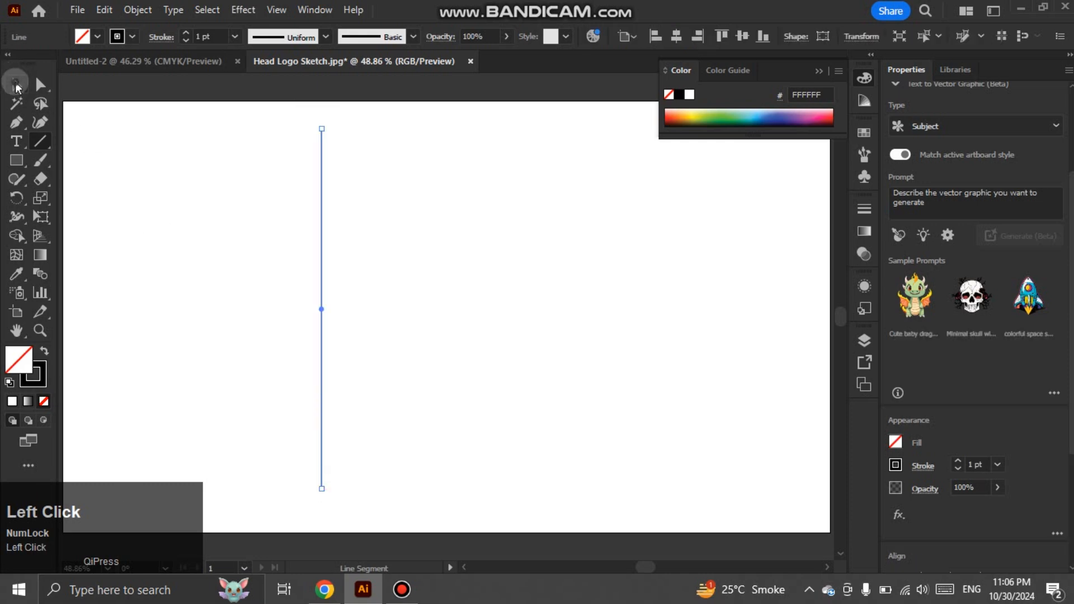
pyautogui.click(16, 84)
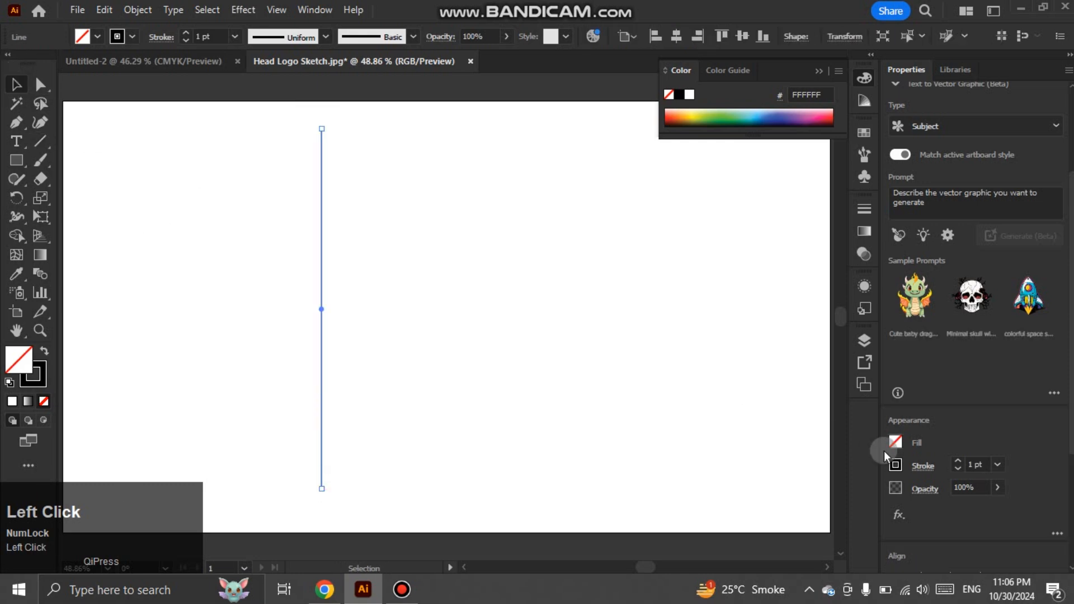
pyautogui.click(960, 463)
pyautogui.click(602, 323)
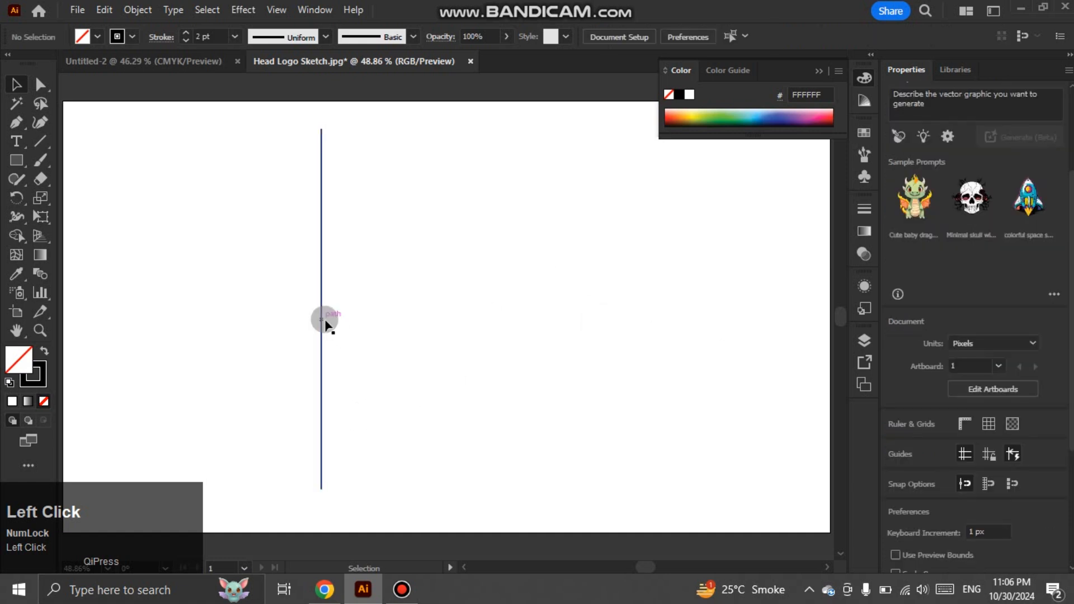
# Step: Duplicate the vertical line rightward at even spacing until there are sixteen parallel lines
pyautogui.moveTo(322, 323); pyautogui.dragTo(344, 326)
pyautogui.hotkey('ctrl', 'd')
pyautogui.hotkey('ctrl', 'd')
pyautogui.hotkey('ctrl', 'd')
pyautogui.hotkey('ctrl', 'd')
pyautogui.hotkey('ctrl', 'd')
pyautogui.hotkey('ctrl', 'd')
pyautogui.hotkey('ctrl', 'd')
pyautogui.hotkey('ctrl', 'd')
pyautogui.hotkey('ctrl', 'd')
pyautogui.hotkey('ctrl', 'd')
pyautogui.hotkey('ctrl', 'd')
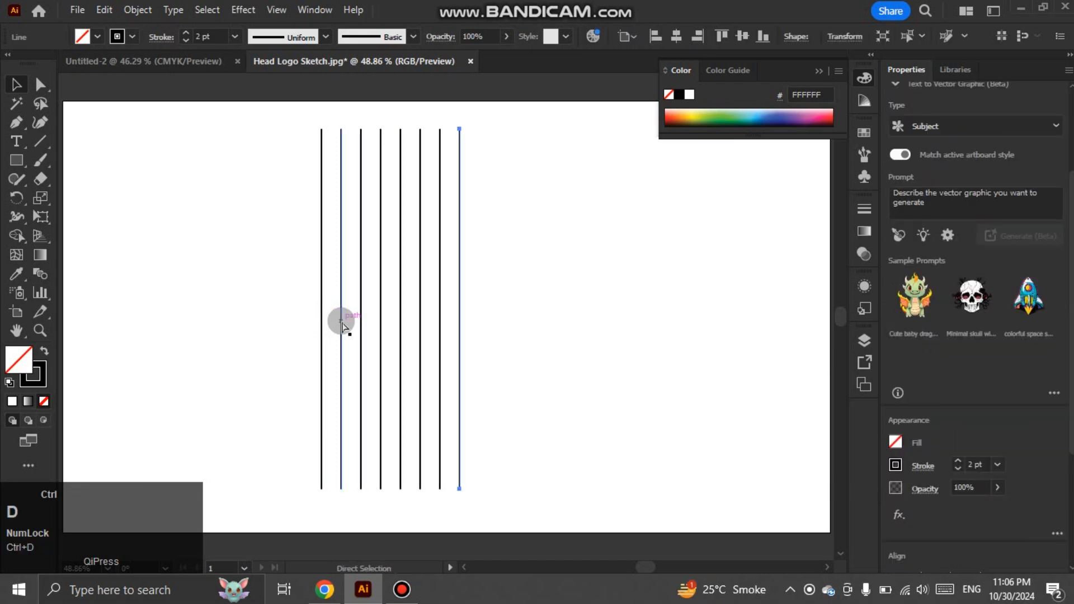
pyautogui.hotkey('ctrl', 'd')
pyautogui.hotkey('ctrl', 'd')
pyautogui.hotkey('ctrl', 'd')
# Step: Narrow the set of sixteen lines horizontally and place a copy of two neighbouring lines apart on its right side
pyautogui.moveTo(243, 290); pyautogui.dragTo(757, 397)
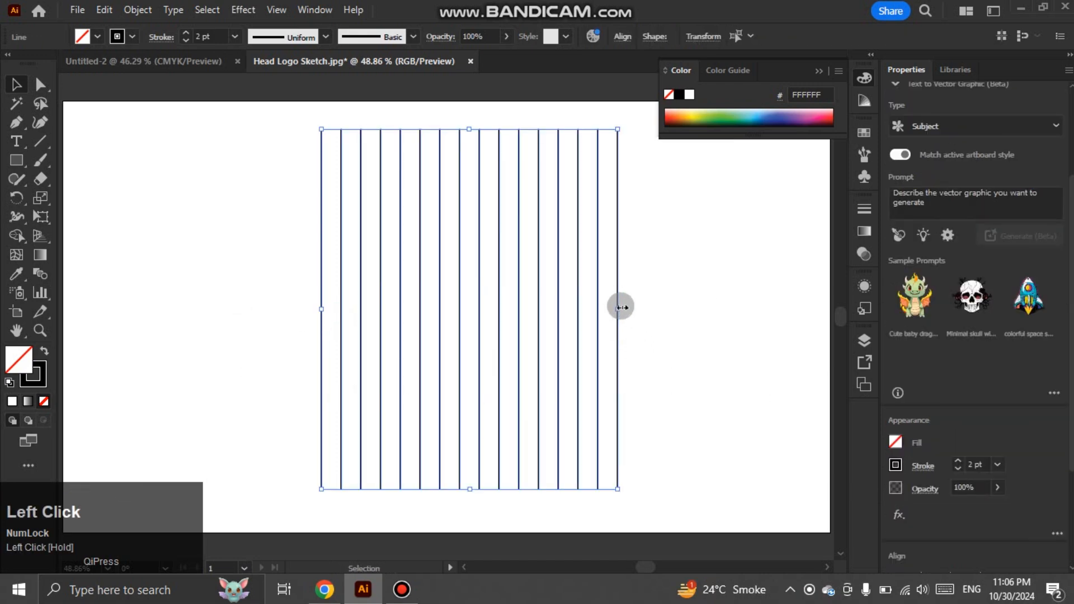
pyautogui.moveTo(620, 308); pyautogui.dragTo(556, 311)
pyautogui.moveTo(581, 364); pyautogui.dragTo(675, 354)
# Step: Group the sixteen vertical lines, leaving out the separate pair, and collapse the Color panel
pyautogui.moveTo(595, 448); pyautogui.dragTo(288, 314)
pyautogui.press('ctrl')
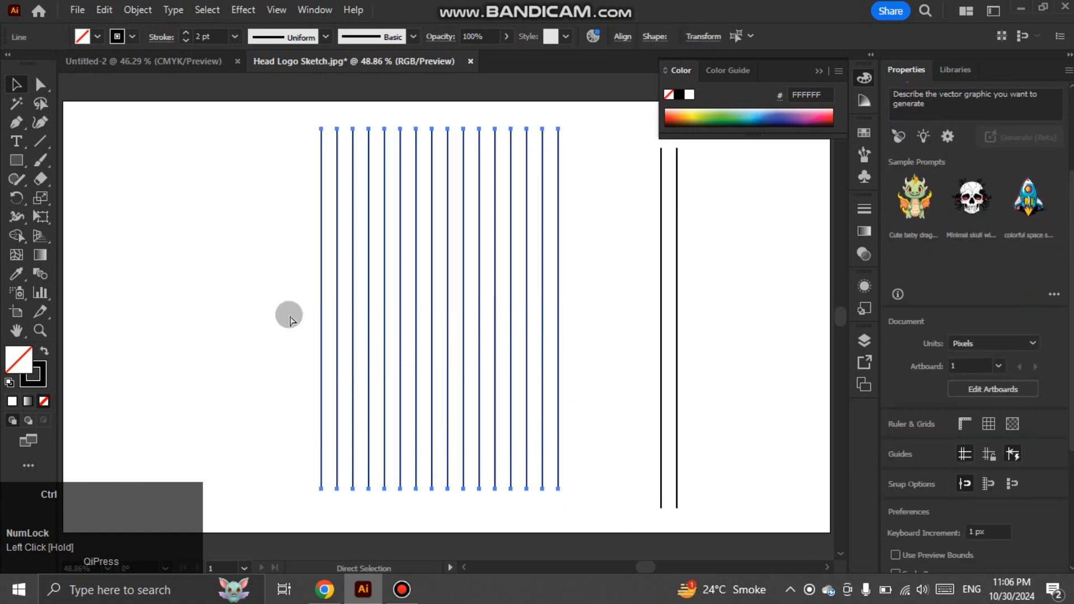
pyautogui.hotkey('ctrl', 'g')
pyautogui.click(818, 71)
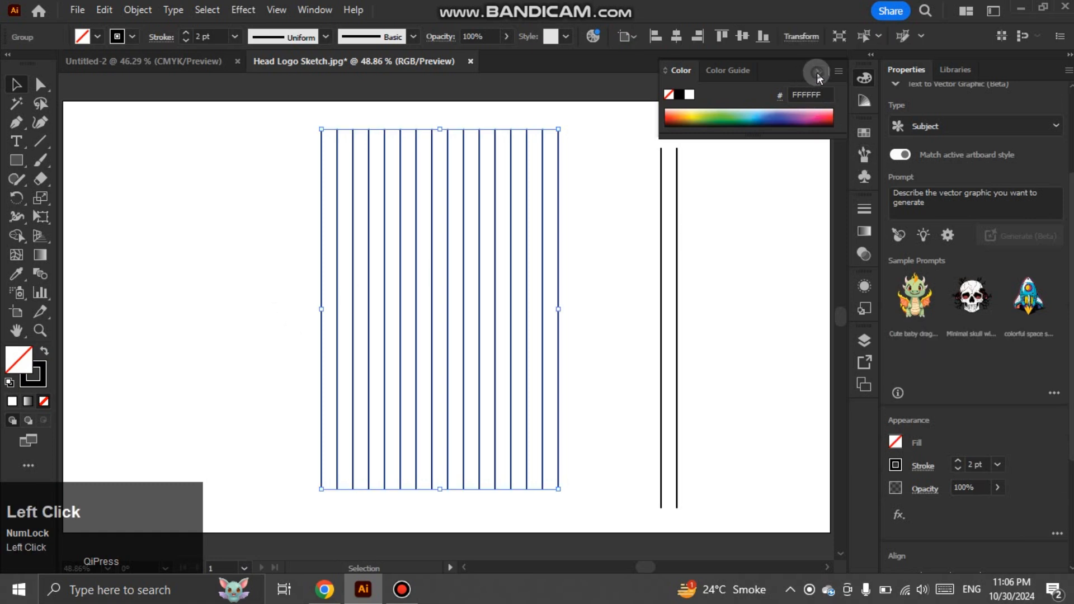
# Step: Centre the line group horizontally and vertically on the artboard and stretch it vertically from its centre
pyautogui.moveTo(1071, 331); pyautogui.dragTo(1069, 471)
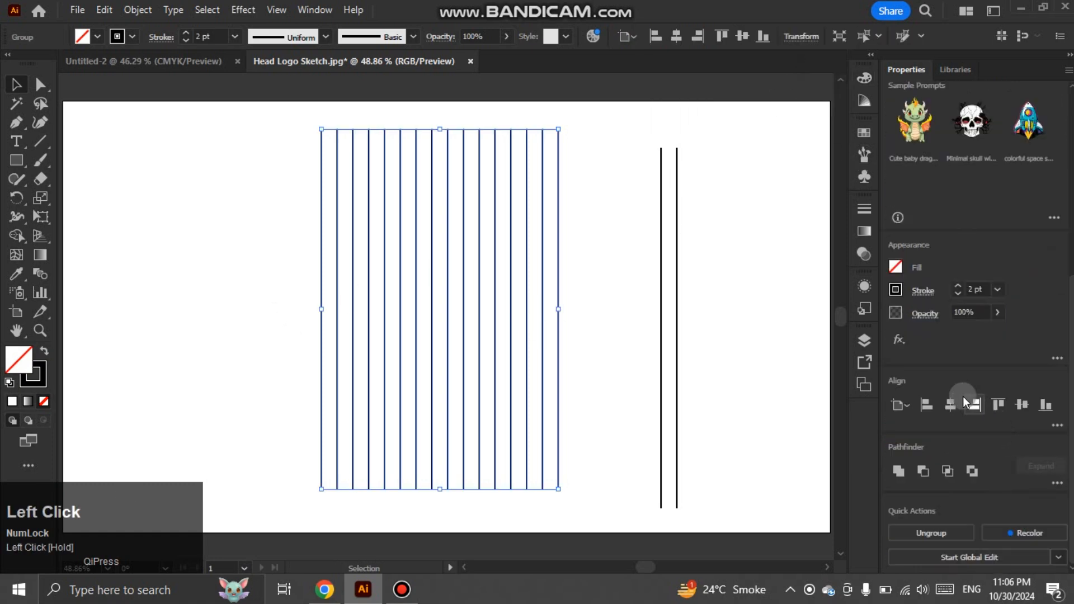
pyautogui.click(951, 404)
pyautogui.click(1022, 405)
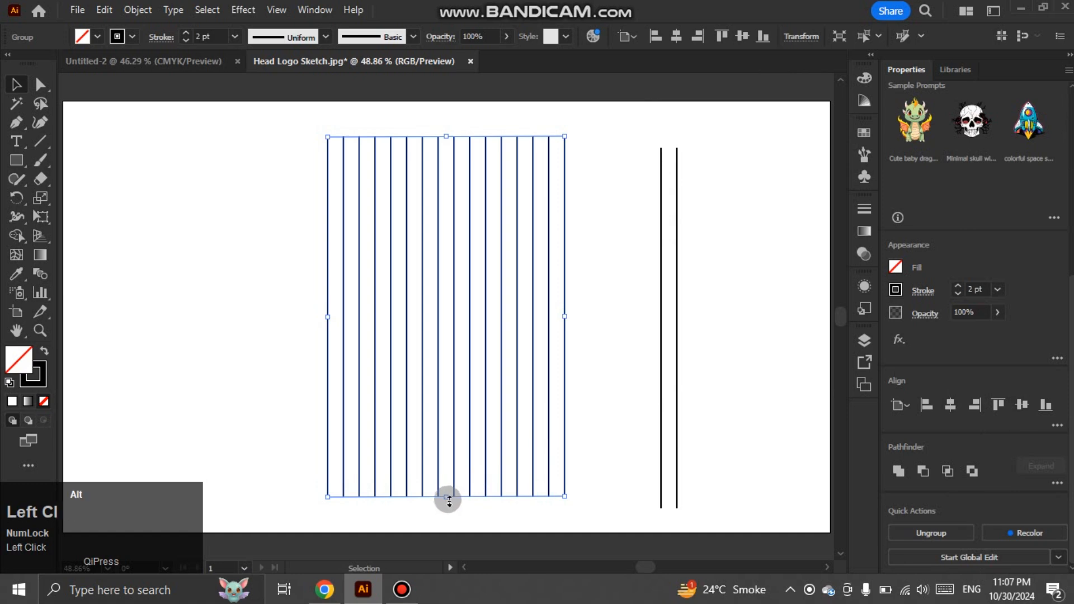
pyautogui.moveTo(448, 498); pyautogui.dragTo(445, 512)
pyautogui.click(263, 389)
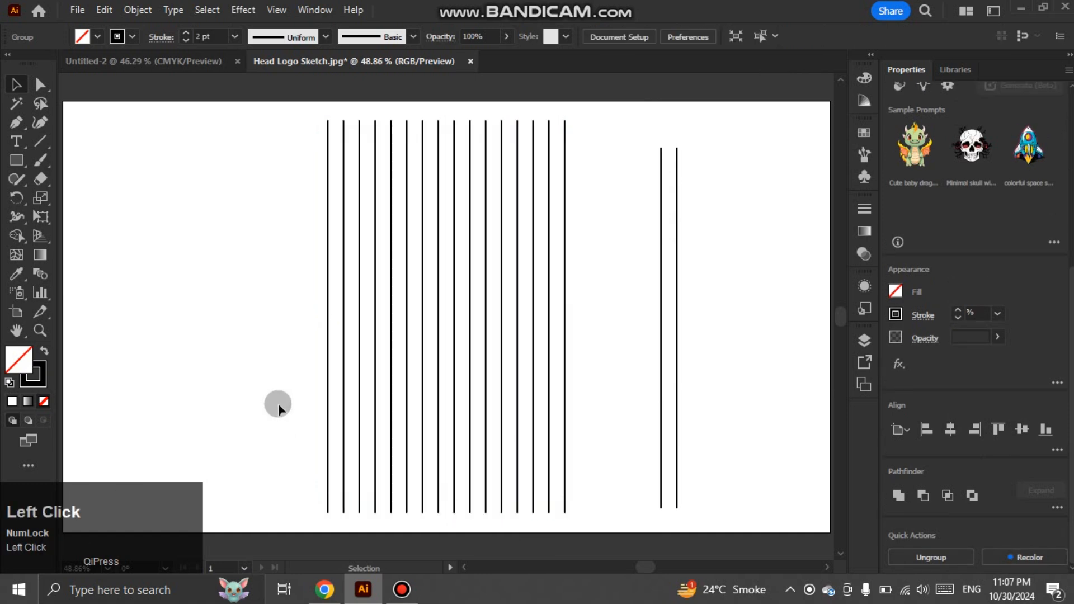
# Step: Draw an unfilled rectangle over the grid from the first to the last line, leaving the line ends sticking out
pyautogui.click(17, 160)
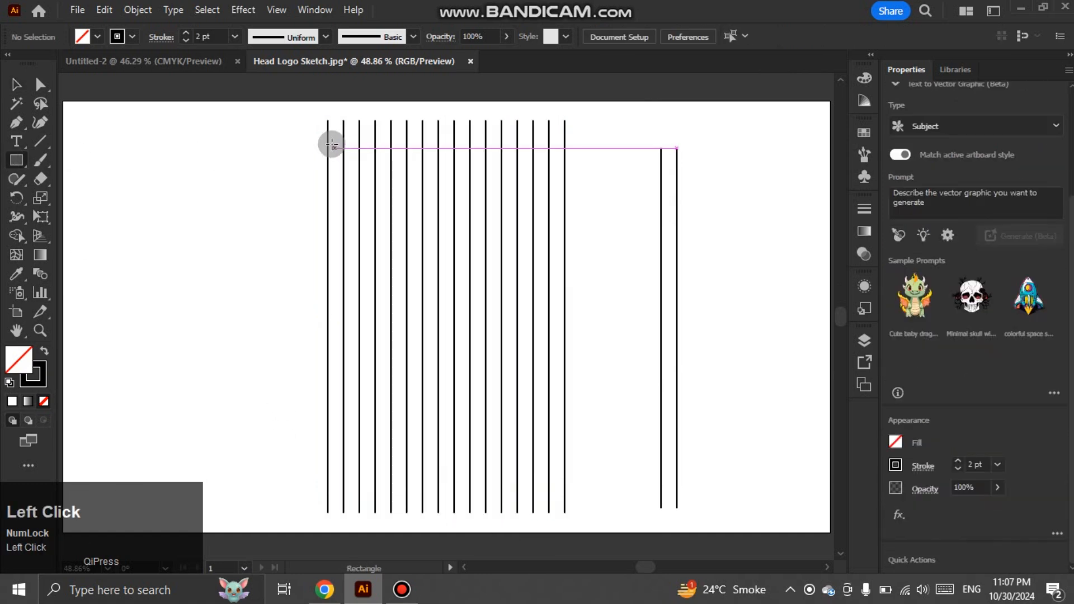
pyautogui.moveTo(327, 144); pyautogui.dragTo(565, 489)
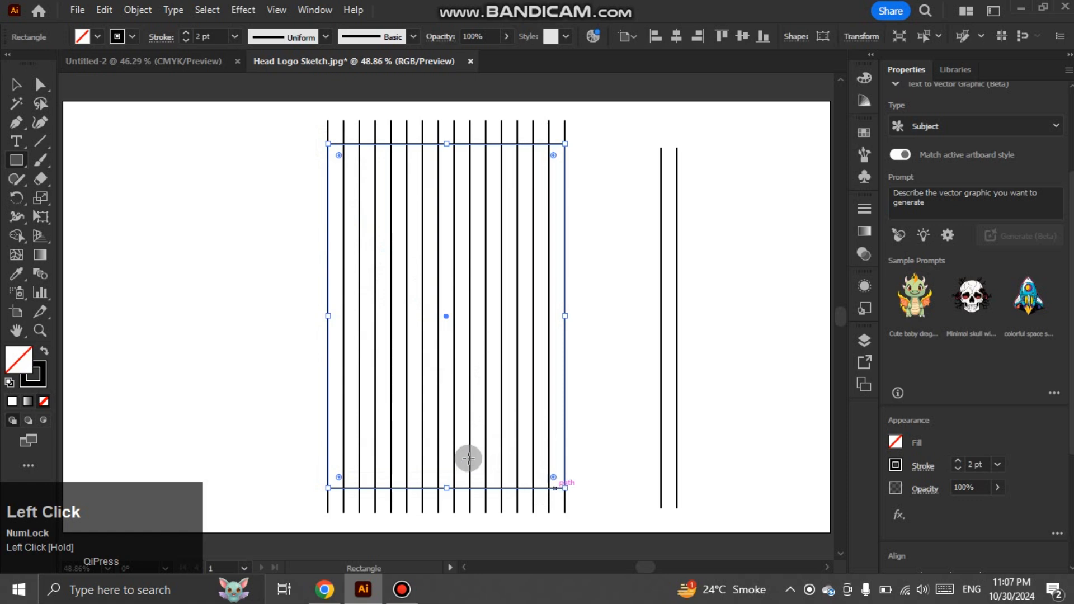
pyautogui.click(16, 84)
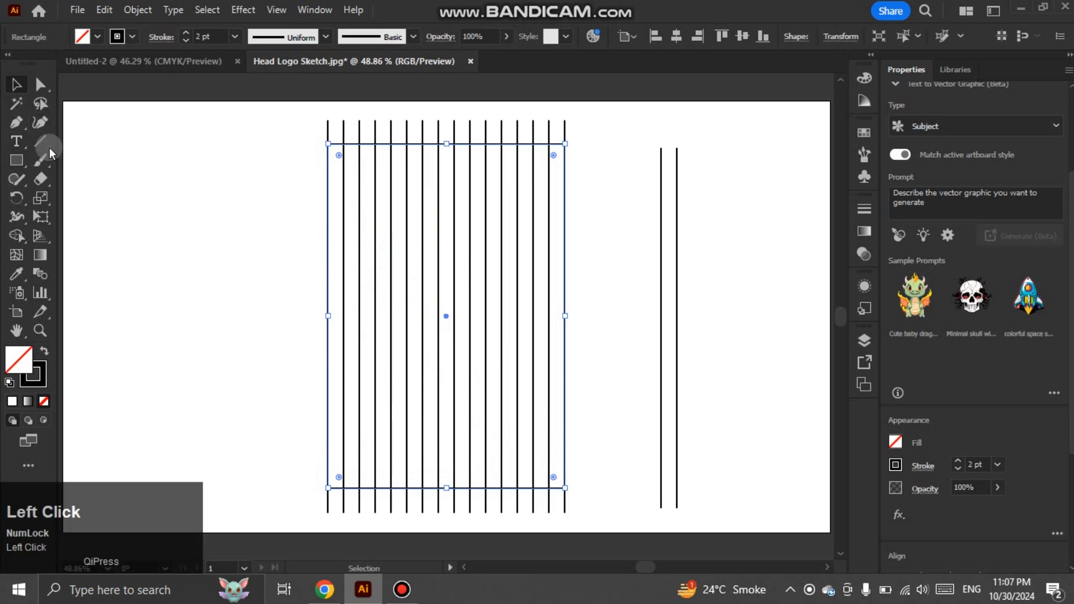
# Step: Turn the rectangle into a downward-pointing triangle by adding a midpoint anchor on its bottom edge and deleting both bottom corners
pyautogui.click(18, 123)
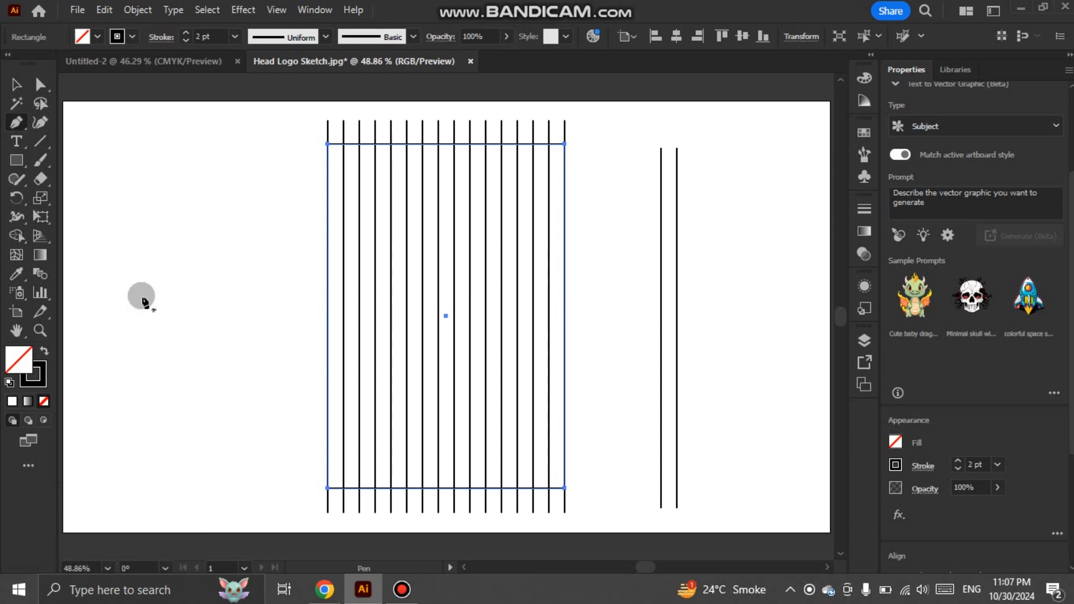
pyautogui.press('alt')
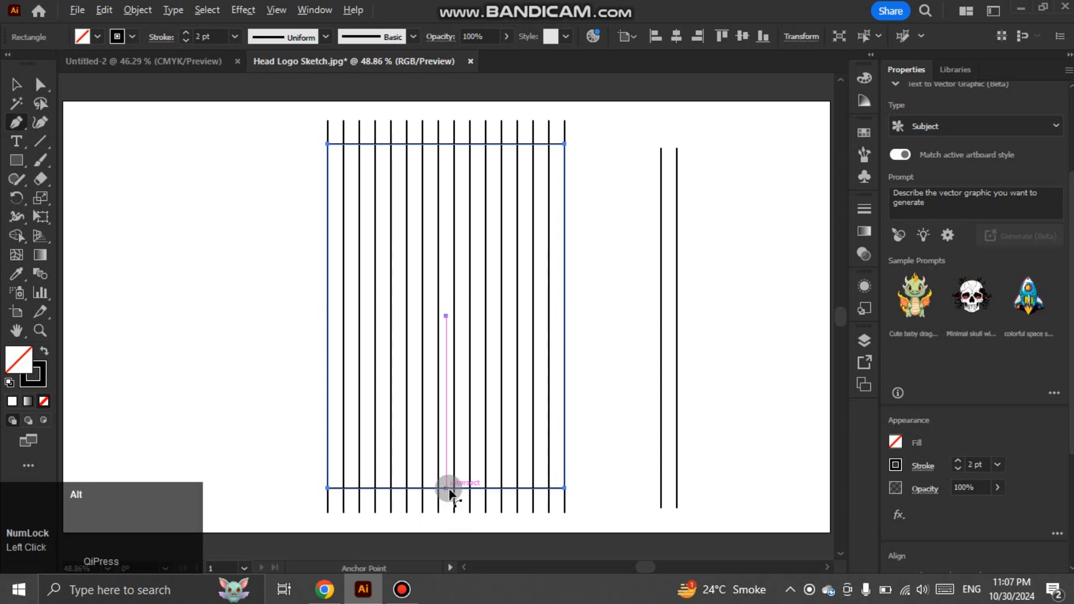
pyautogui.click(446, 489)
pyautogui.press('alt')
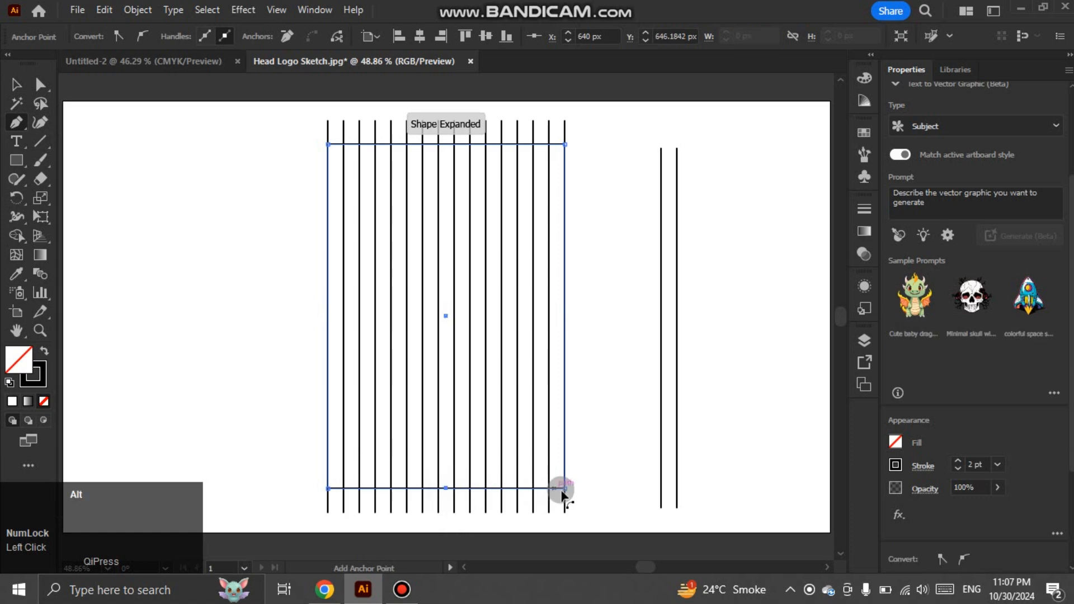
pyautogui.click(565, 489)
pyautogui.click(329, 488)
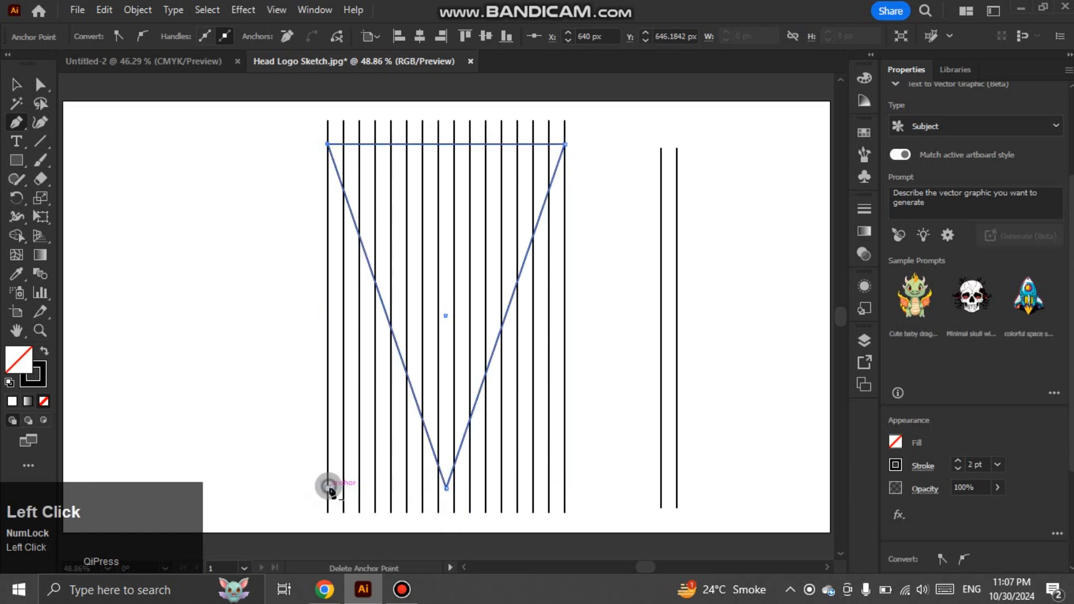
pyautogui.click(16, 85)
pyautogui.click(137, 170)
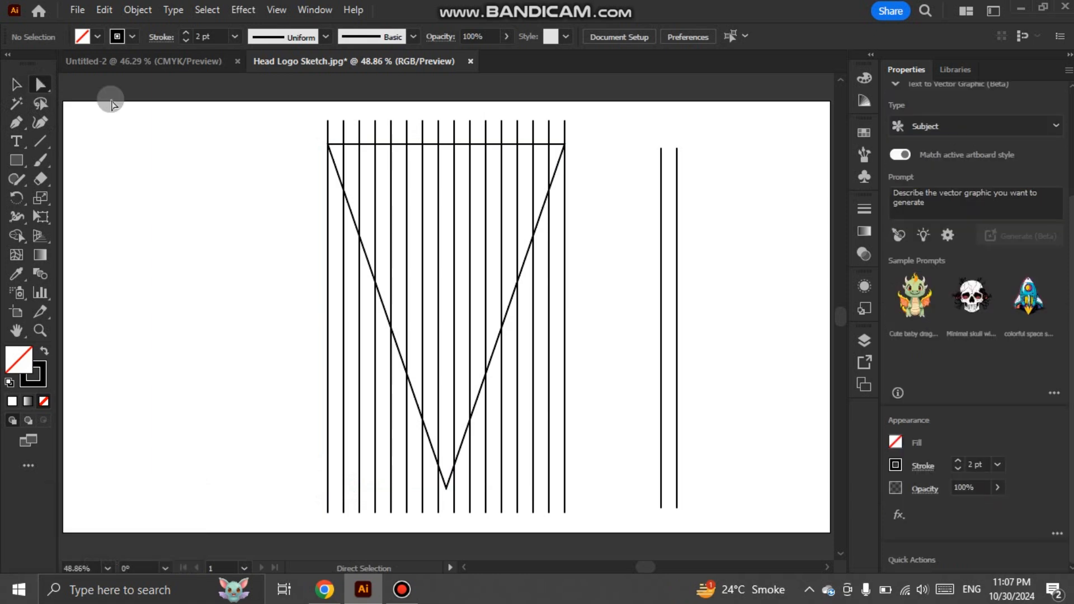
# Step: Round the triangle's two top corners as far as possible to form an upside-down teardrop
pyautogui.moveTo(318, 134); pyautogui.dragTo(348, 160)
pyautogui.keyDown('shift'); pyautogui.click(562, 146); pyautogui.keyUp('shift')
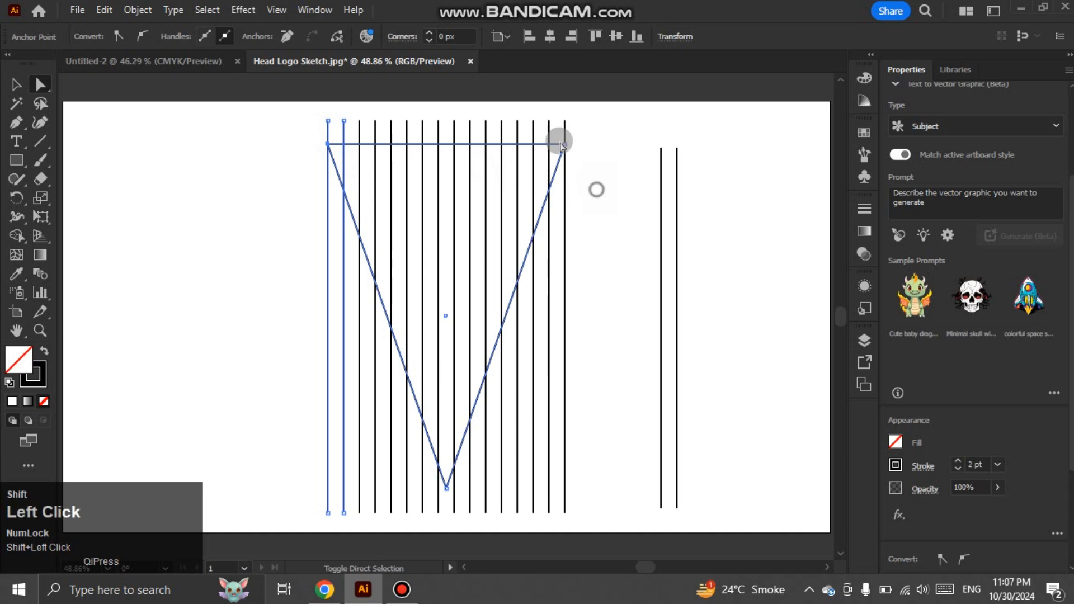
pyautogui.keyDown('shift'); pyautogui.click(550, 130); pyautogui.keyUp('shift')
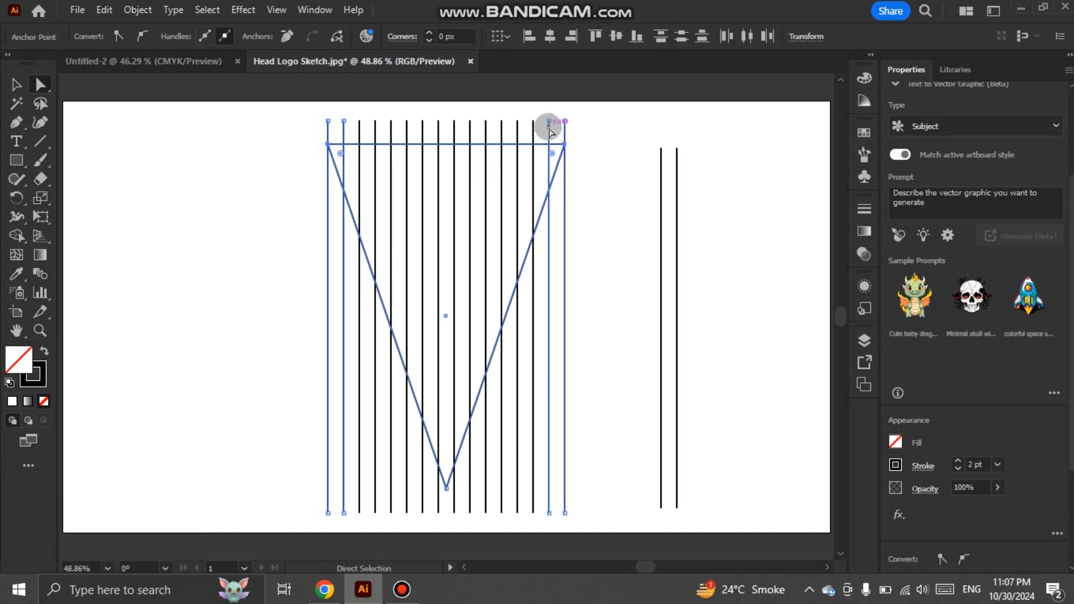
pyautogui.moveTo(342, 155); pyautogui.dragTo(465, 338)
pyautogui.click(16, 84)
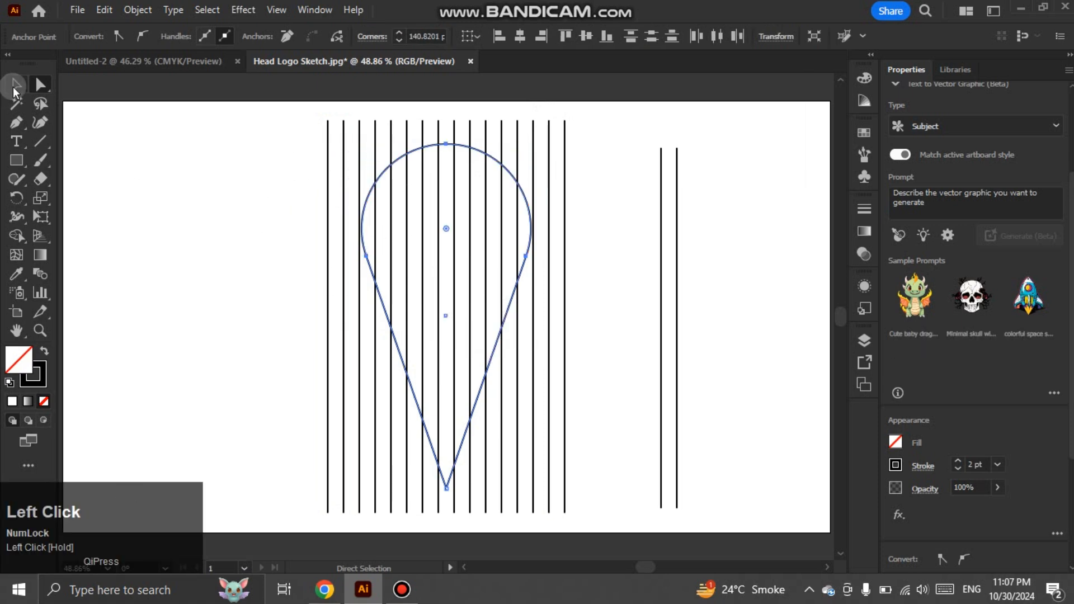
pyautogui.click(119, 218)
# Step: Shorten the teardrop by moving its bottom anchor point straight up along the centre axis
pyautogui.click(476, 394)
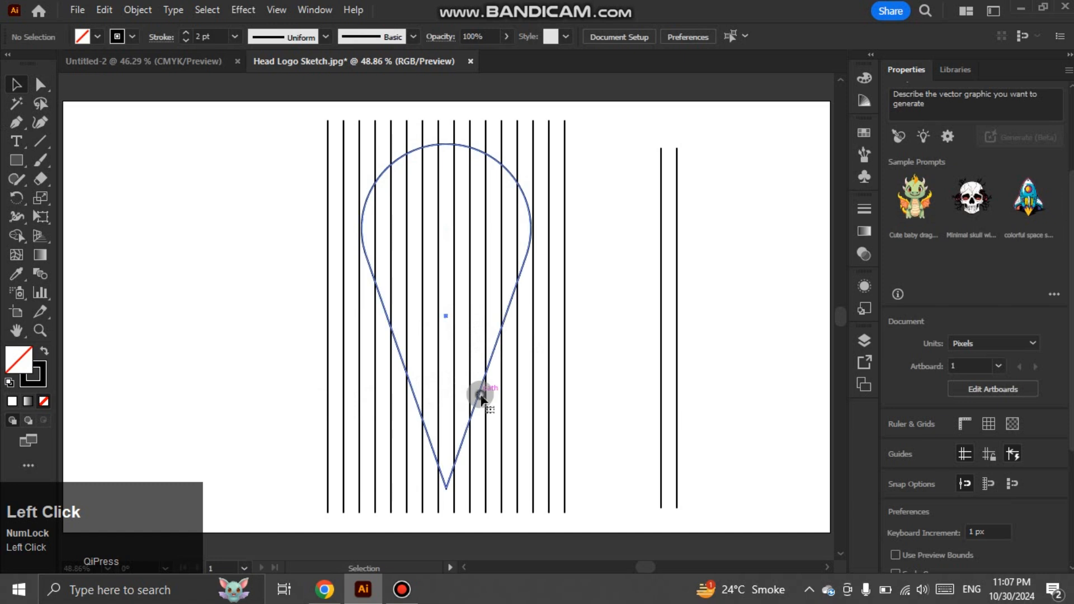
pyautogui.click(40, 84)
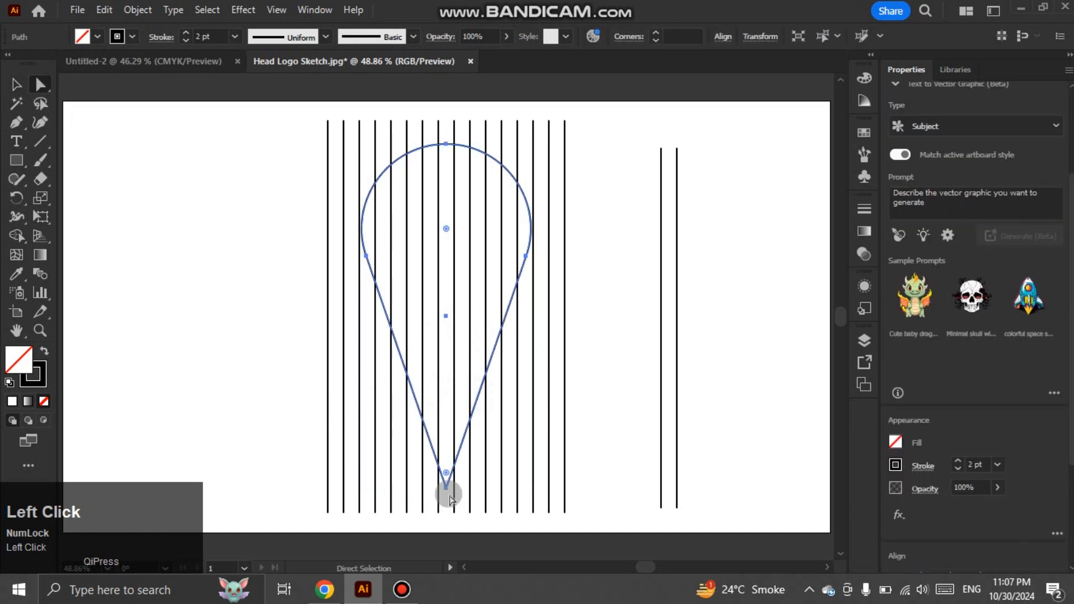
pyautogui.moveTo(445, 490); pyautogui.dragTo(452, 438)
pyautogui.hotkey('ctrl', 'z')
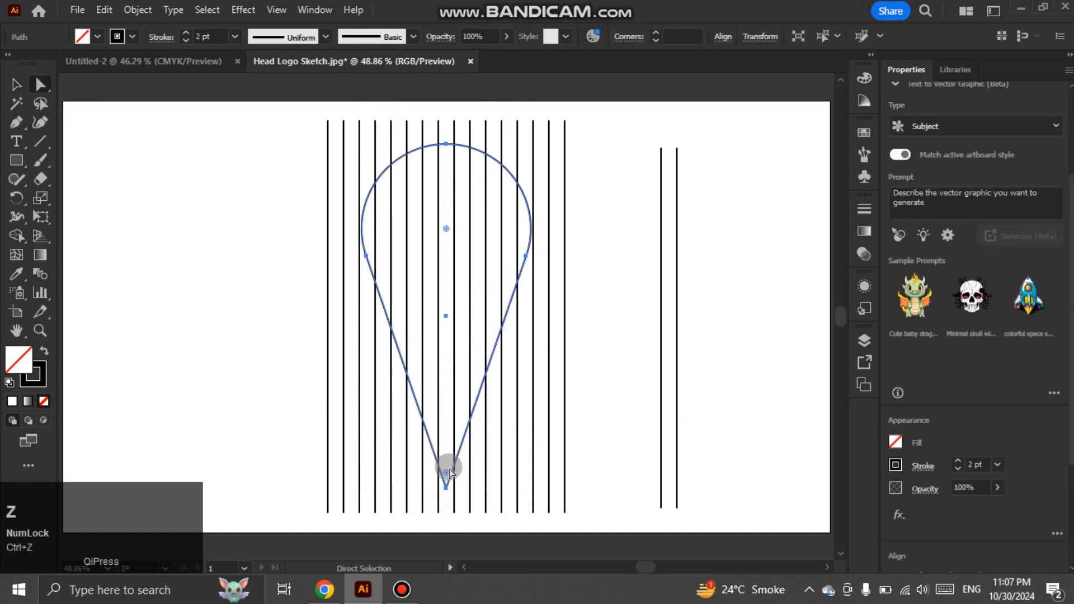
pyautogui.click(447, 489)
pyautogui.moveTo(448, 489); pyautogui.dragTo(446, 410)
pyautogui.click(17, 89)
pyautogui.click(512, 371)
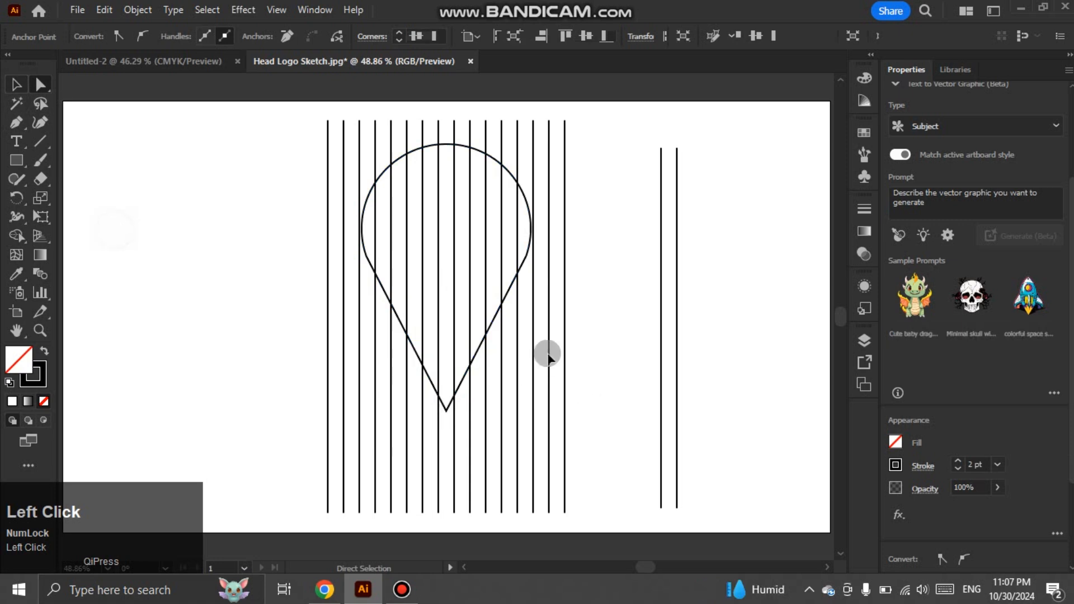
# Step: Move the teardrop to the centre of the grid and enlarge it proportionally until its sides touch the outermost lines
pyautogui.moveTo(479, 347); pyautogui.dragTo(491, 387)
pyautogui.moveTo(532, 315); pyautogui.dragTo(564, 334)
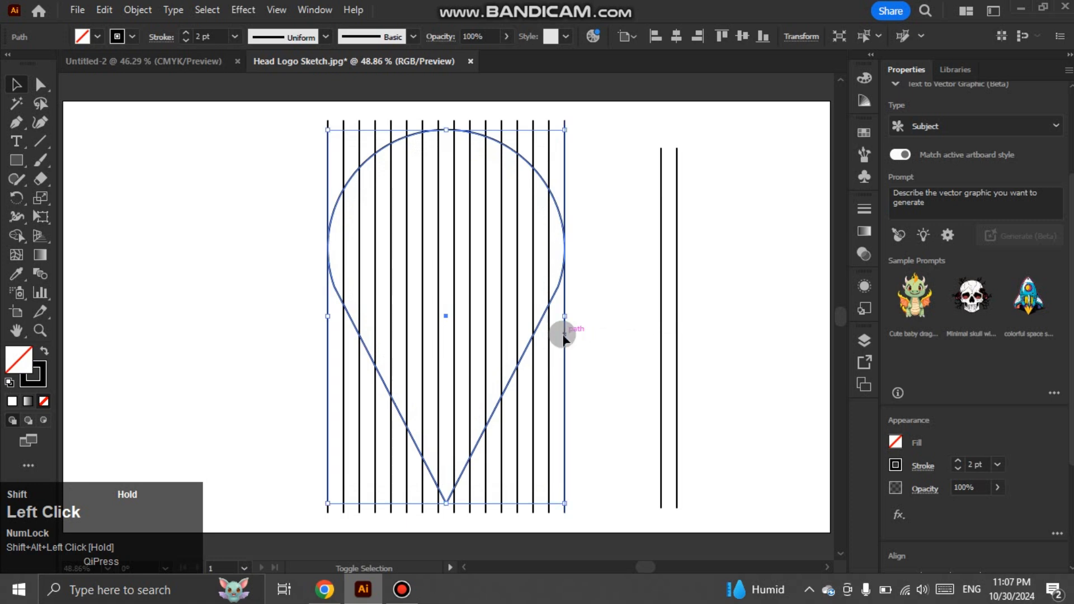
pyautogui.click(199, 224)
# Step: Paste a copy of the teardrop in front, scale it down proportionally about its centre and nudge it upward
pyautogui.click(439, 492)
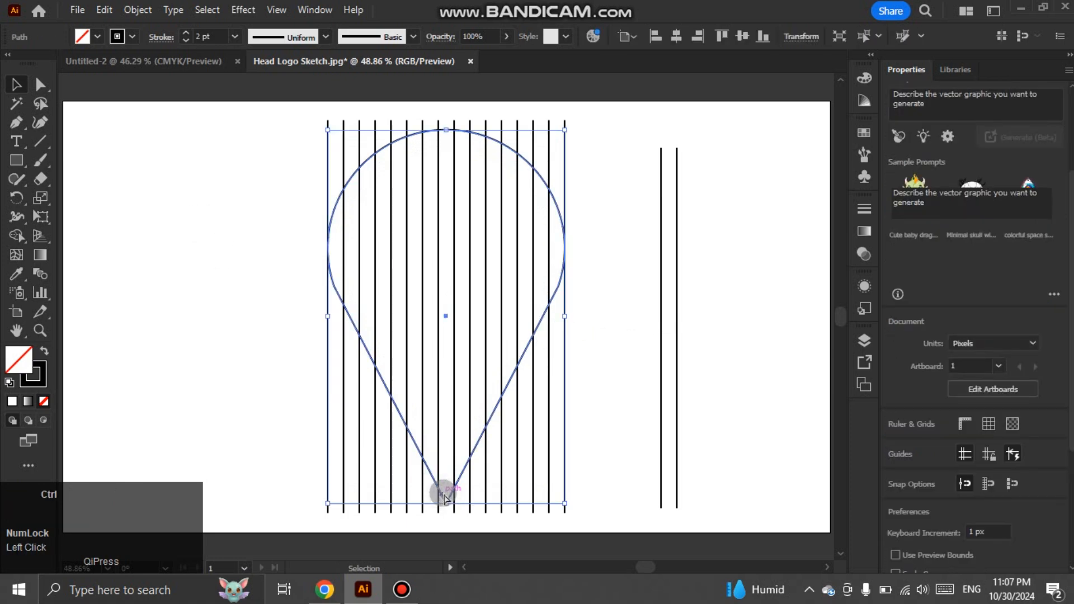
pyautogui.hotkey('ctrl', 'c')
pyautogui.hotkey('ctrl', 'f')
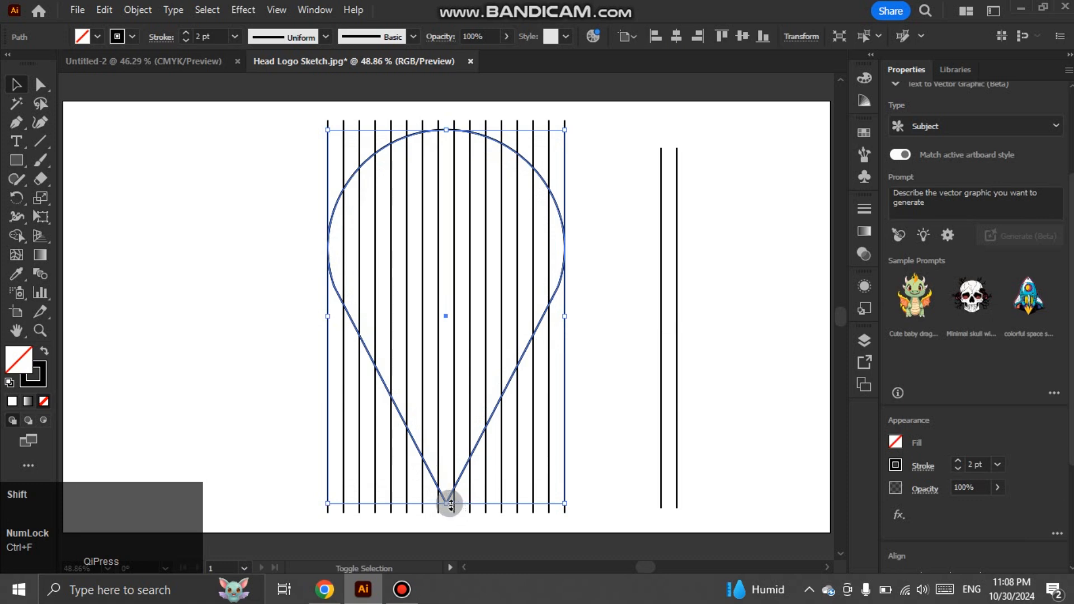
pyautogui.moveTo(445, 499); pyautogui.dragTo(446, 472)
pyautogui.hotkey('shift', 'Up')
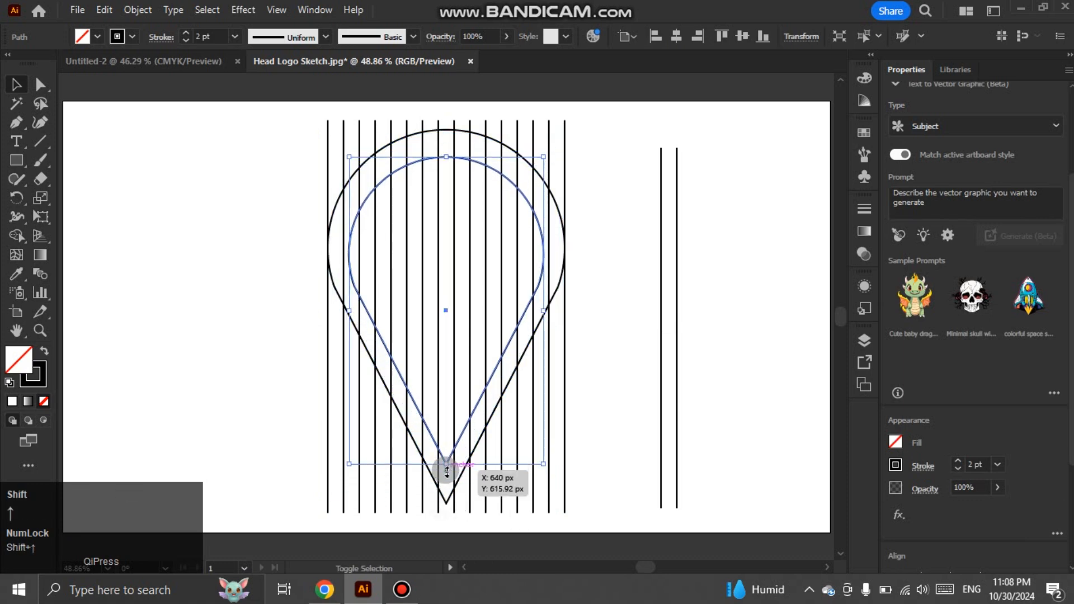
# Step: Enlarge the inner teardrop slightly about its centre so its sides nearly reach the second line from each edge
pyautogui.click(167, 241)
pyautogui.click(452, 447)
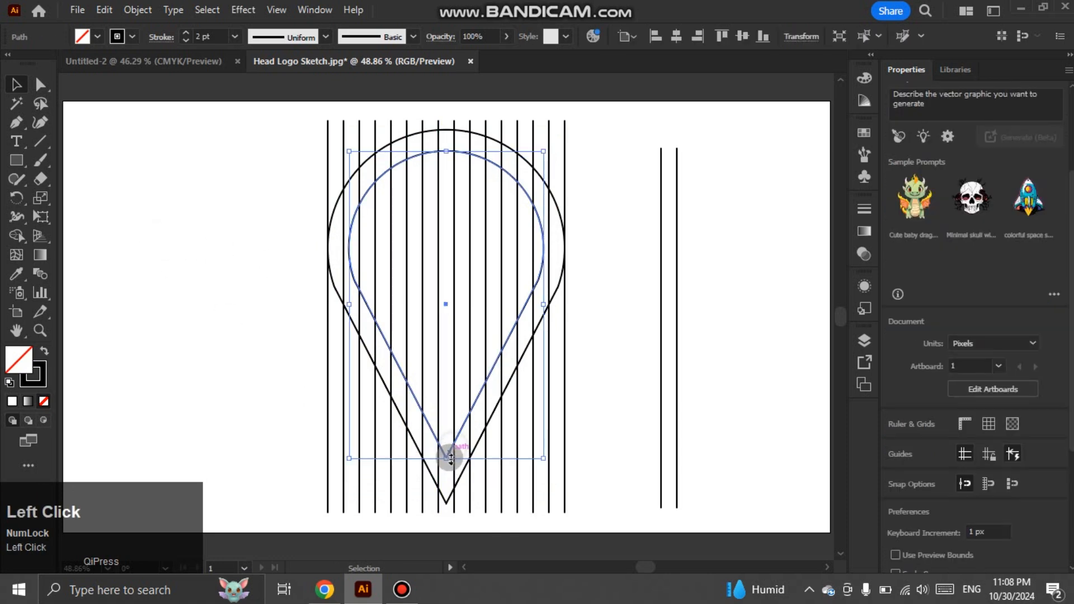
pyautogui.moveTo(448, 452); pyautogui.dragTo(446, 465)
pyautogui.click(288, 415)
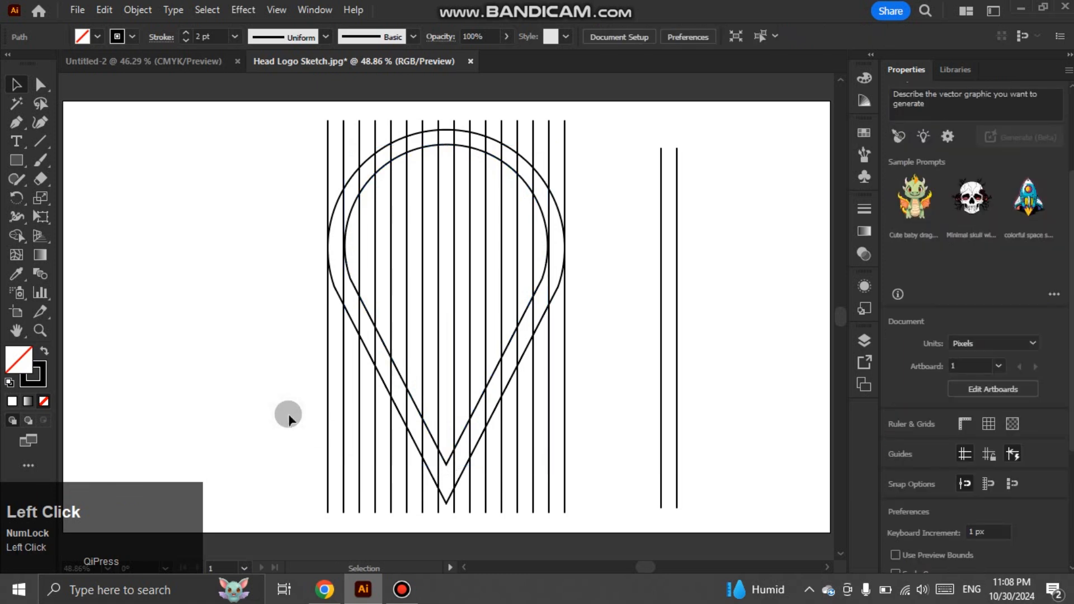
pyautogui.scroll(6, 367, 246)
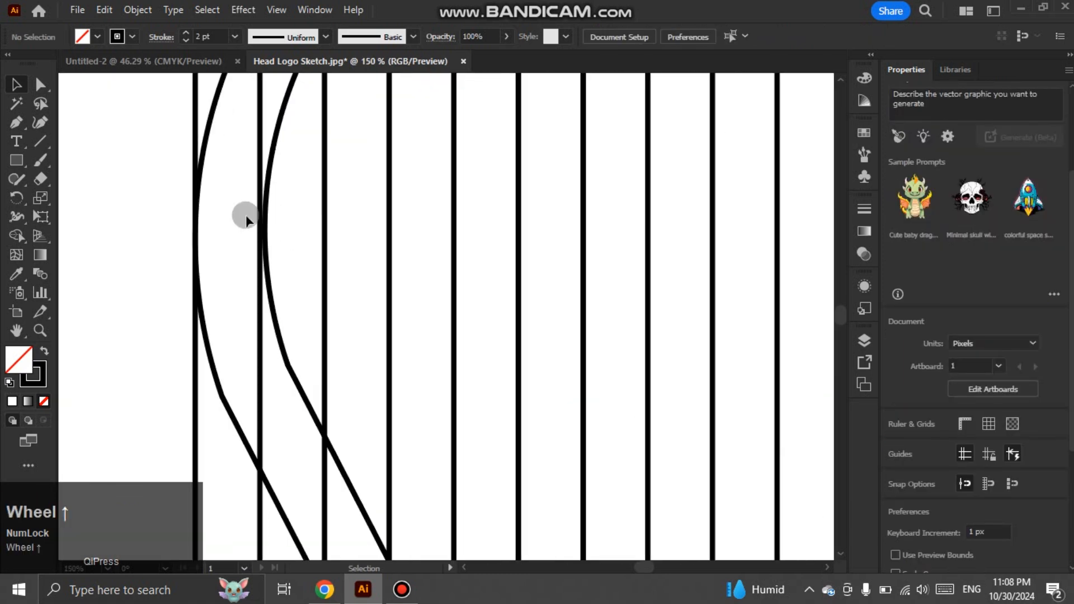
# Step: Enlarge the inner teardrop very slightly and proportionally about its centre until its sides meet the second line from each edge
pyautogui.scroll(-5, 309, 264)
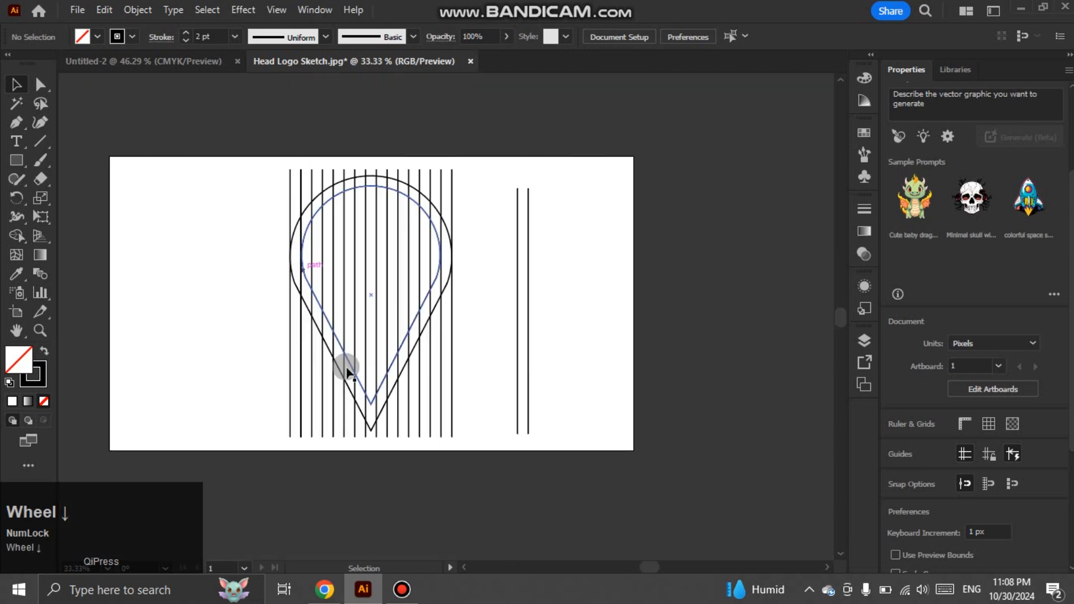
pyautogui.click(382, 410)
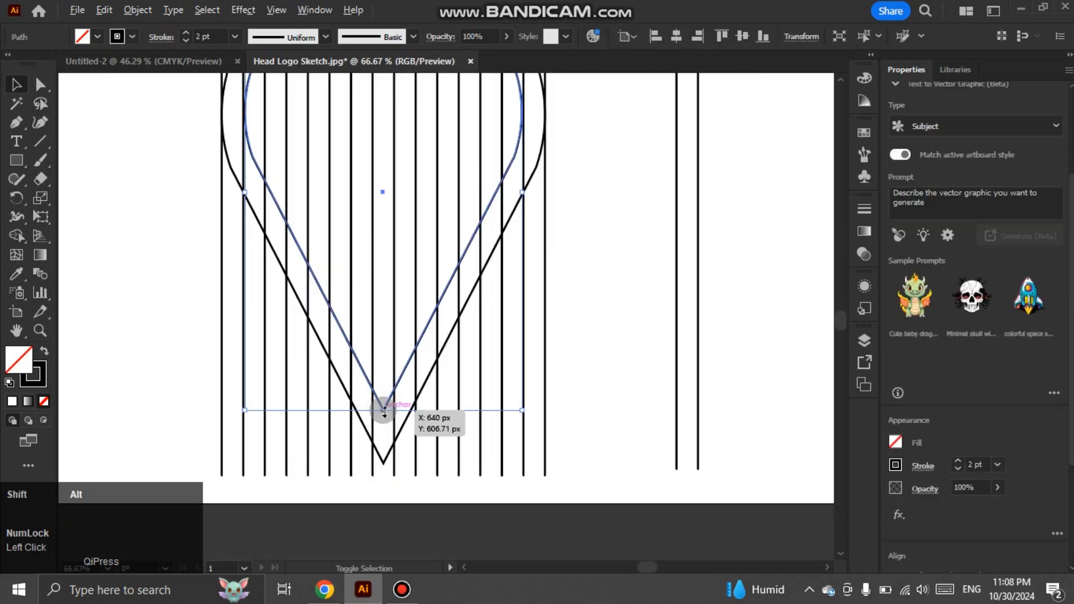
pyautogui.keyDown('alt'); pyautogui.keyDown('shift'); pyautogui.click(384, 411); pyautogui.keyUp('shift'); pyautogui.keyUp('alt')
pyautogui.moveTo(383, 411); pyautogui.dragTo(382, 416)
pyautogui.scroll(-1, 360, 304)
pyautogui.moveTo(361, 264); pyautogui.dragTo(436, 344)
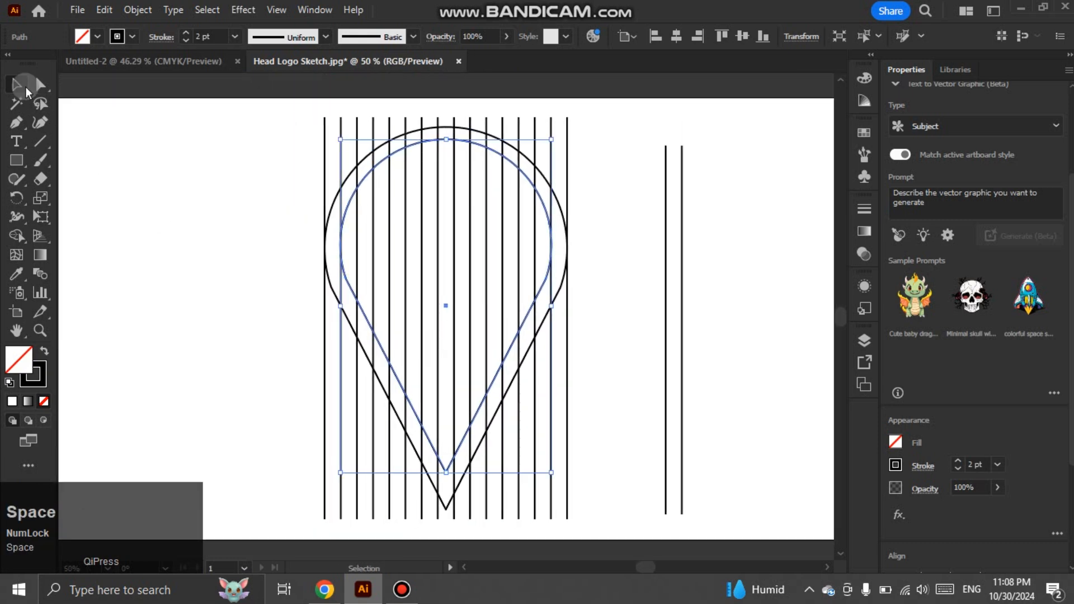
pyautogui.click(99, 160)
pyautogui.click(332, 253)
pyautogui.click(300, 167)
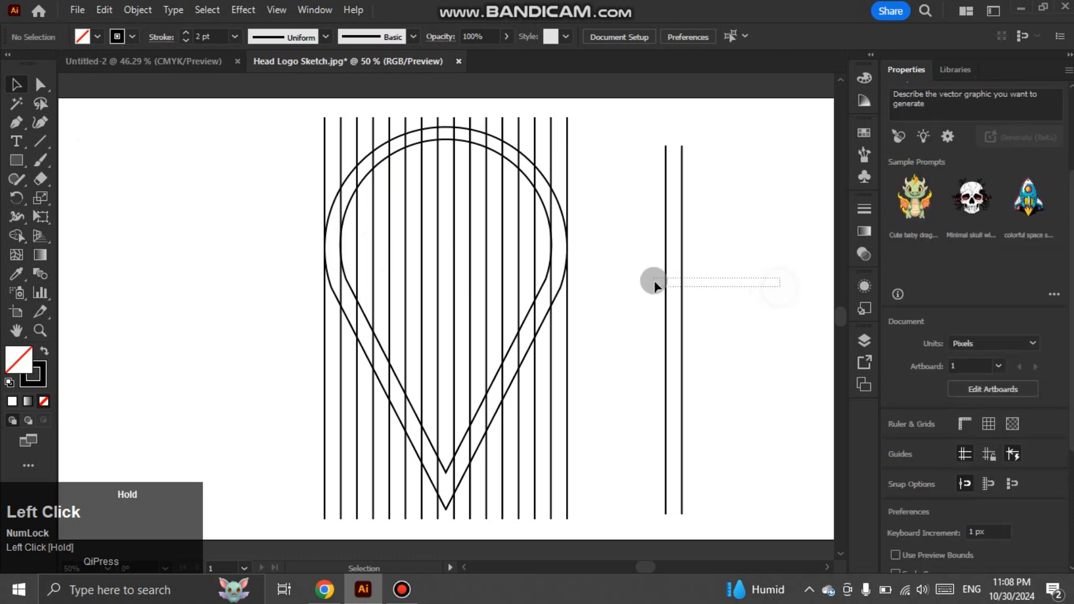
# Step: Group the two spare vertical lines, rotate the group to horizontal and move it across the upper part of the teardrops
pyautogui.moveTo(654, 282); pyautogui.dragTo(655, 285)
pyautogui.hotkey('ctrl', 'g')
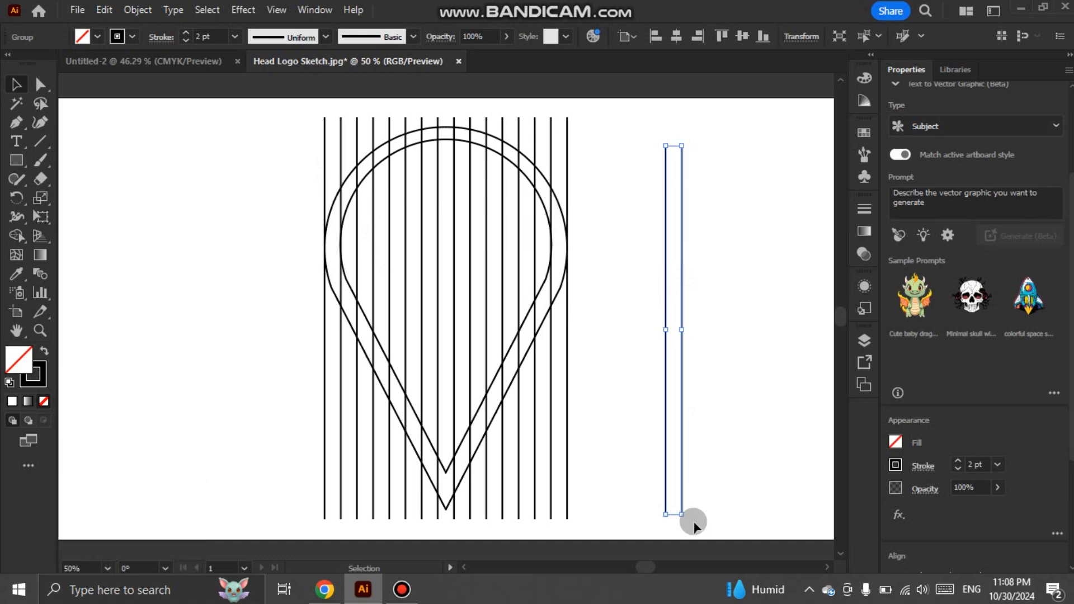
pyautogui.moveTo(684, 522)
pyautogui.mouseDown()
pyautogui.moveTo(609, 497)
pyautogui.moveTo(443, 283)
pyautogui.mouseUp()
pyautogui.moveTo(609, 328)
pyautogui.mouseDown()
pyautogui.moveTo(291, 263)
pyautogui.moveTo(428, 264)
pyautogui.moveTo(430, 281)
pyautogui.mouseUp()
# Step: Complete a set of four evenly spaced horizontal lines with a copy of the pair and move the set up across the teardrop's widest part
pyautogui.hotkey('ctrl', 'd')
pyautogui.moveTo(607, 334); pyautogui.dragTo(620, 174)
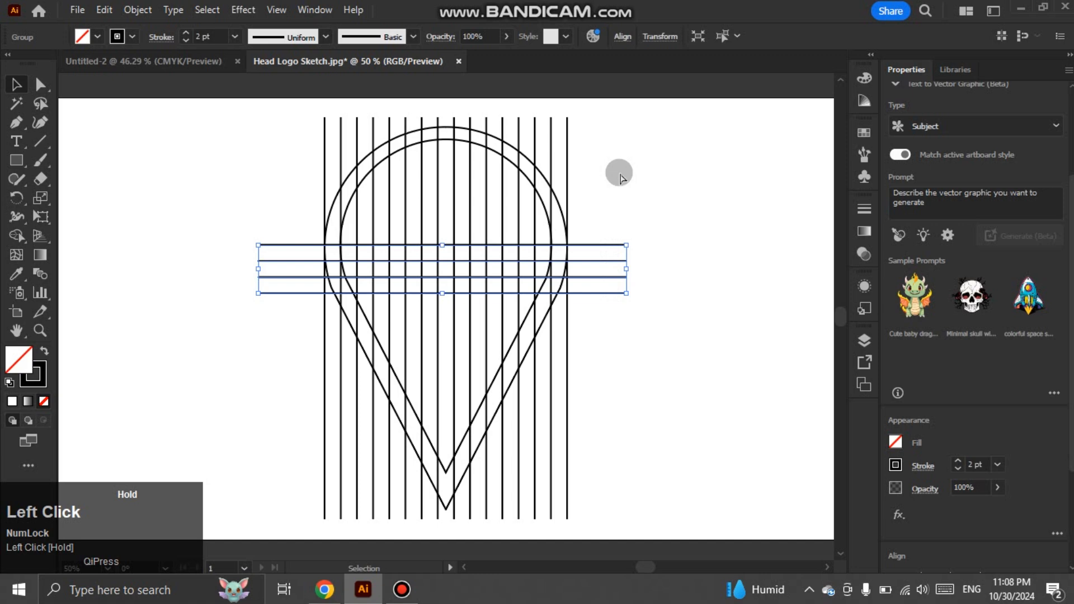
pyautogui.click(495, 271)
pyautogui.moveTo(495, 261)
pyautogui.mouseDown()
pyautogui.moveTo(489, 278)
pyautogui.moveTo(499, 280)
pyautogui.moveTo(499, 259)
pyautogui.mouseUp()
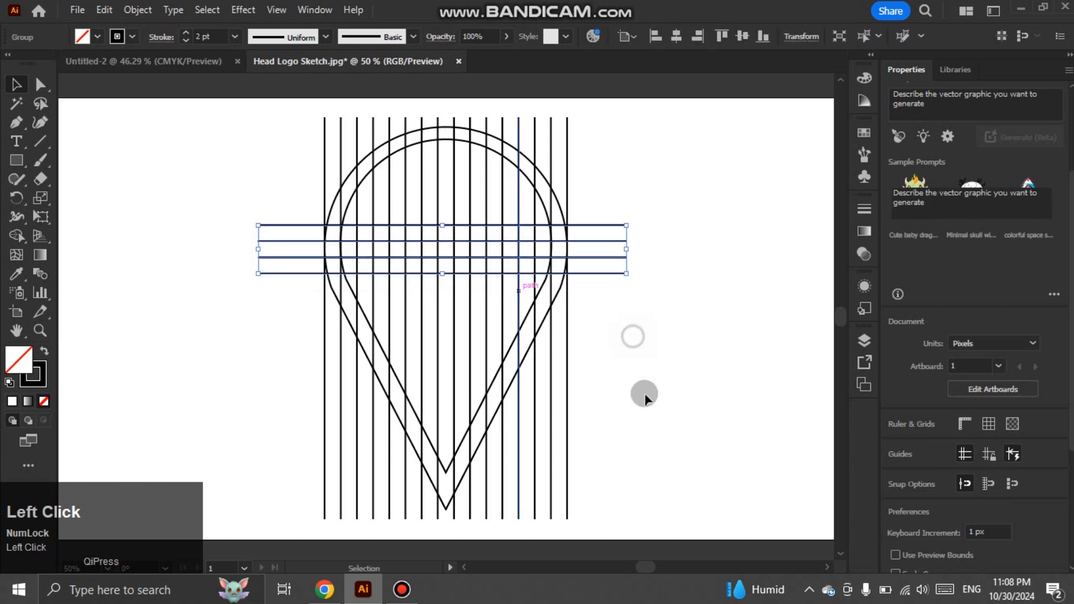
# Step: Select all the artwork, swap to black fill without stroke, and merge the leftmost regions into the letter H with Shape Builder
pyautogui.moveTo(656, 432); pyautogui.dragTo(254, 165)
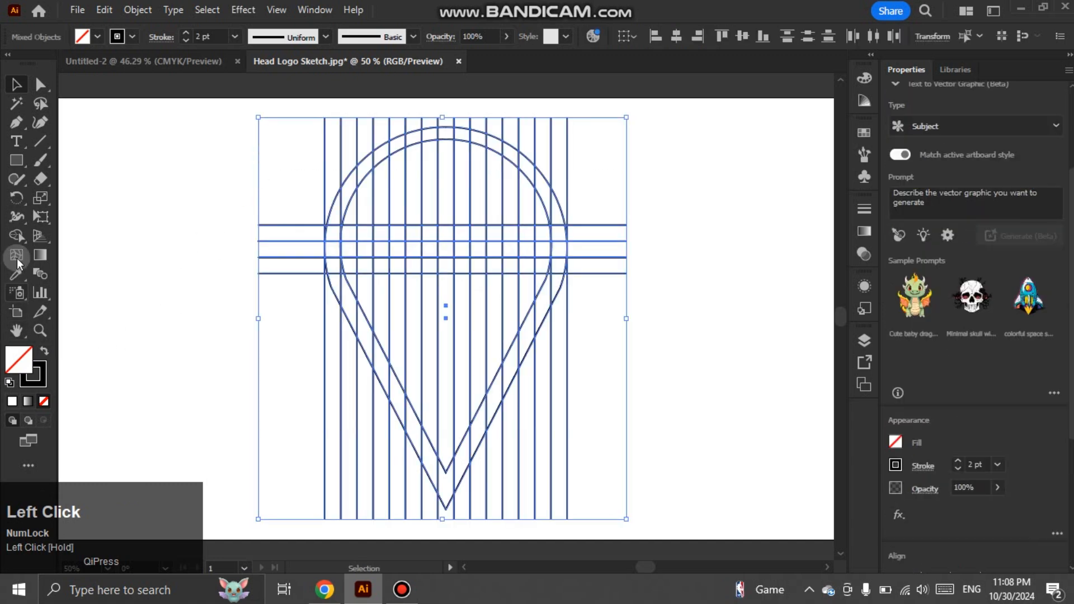
pyautogui.click(45, 351)
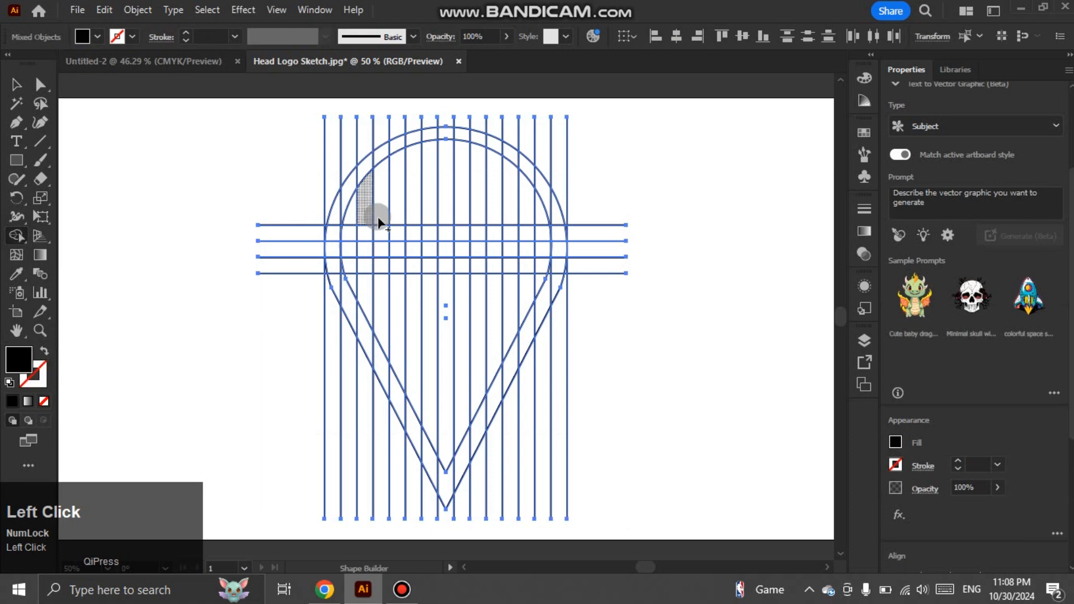
pyautogui.moveTo(334, 283); pyautogui.dragTo(342, 253)
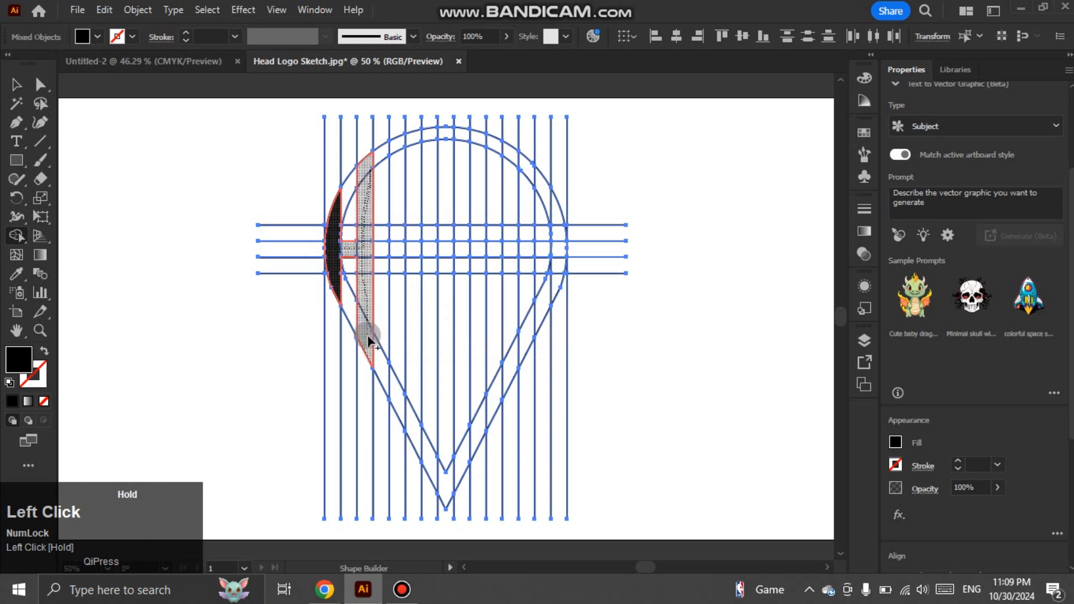
pyautogui.moveTo(368, 339); pyautogui.dragTo(371, 338)
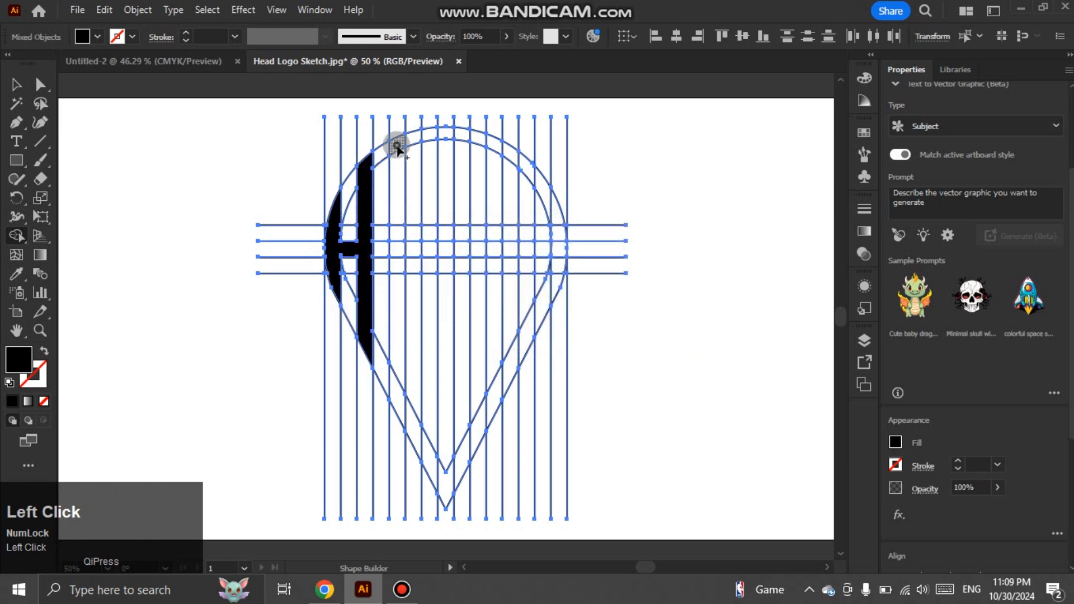
# Step: Merge the regions beside the H into an E with a full-height stem, short middle bar and curved upper and lower arms
pyautogui.moveTo(396, 143); pyautogui.dragTo(398, 411)
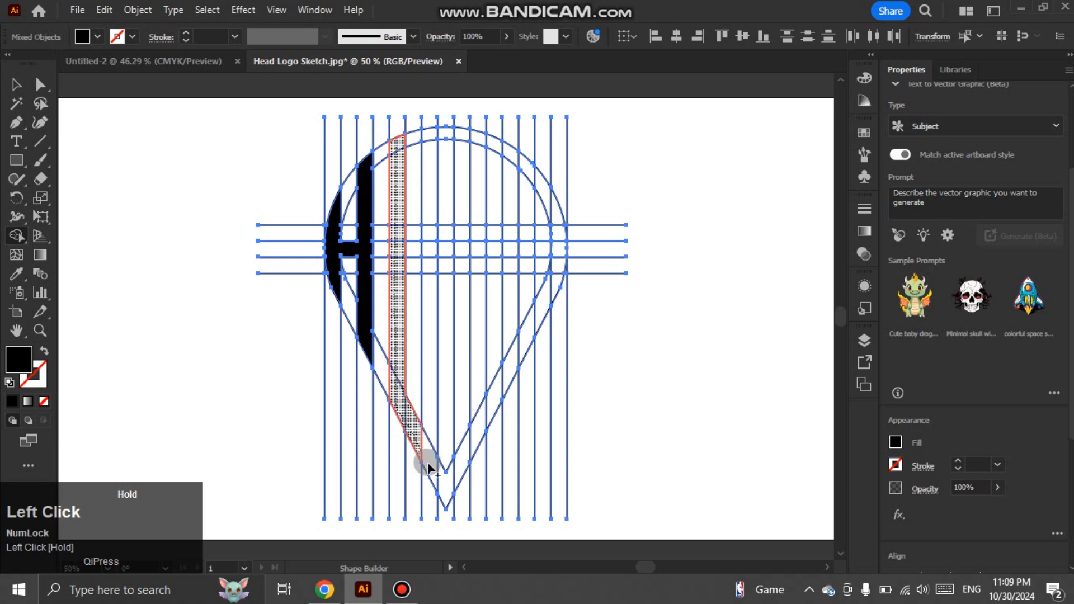
pyautogui.moveTo(431, 450); pyautogui.dragTo(427, 354)
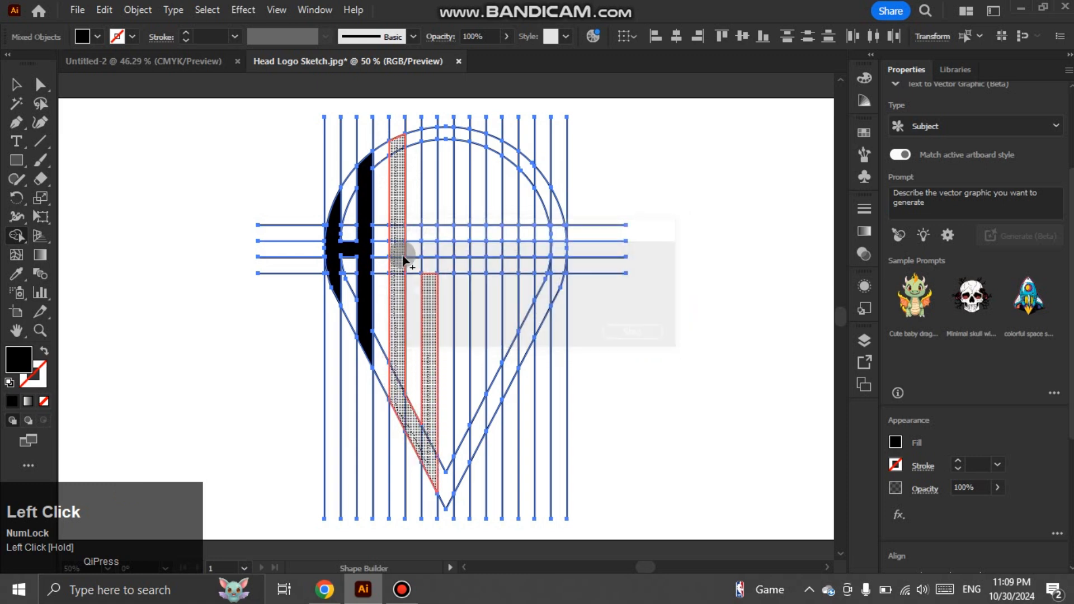
pyautogui.moveTo(404, 252); pyautogui.dragTo(420, 255)
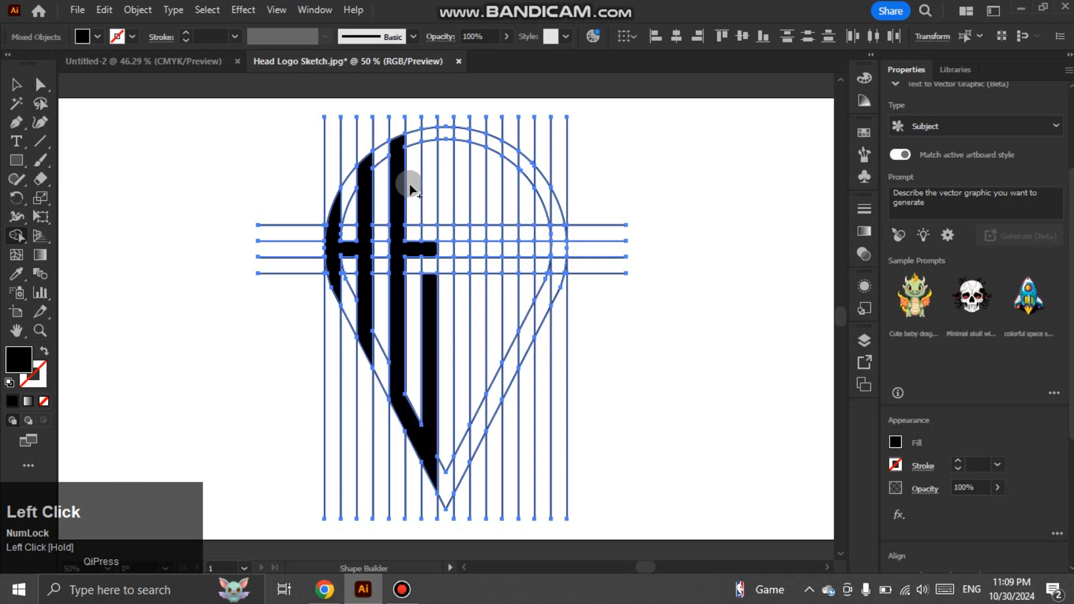
pyautogui.moveTo(394, 137)
pyautogui.mouseDown()
pyautogui.moveTo(427, 135)
pyautogui.moveTo(432, 159)
pyautogui.mouseUp()
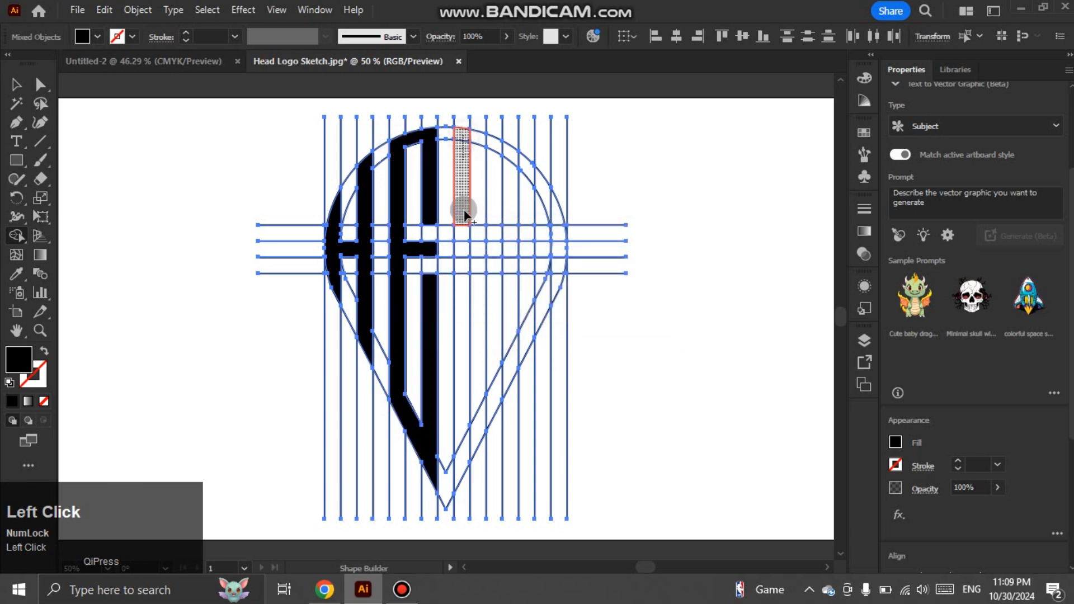
# Step: Merge the regions that form the letter A right of the centre gap and the tall stem of the letter D
pyautogui.moveTo(464, 213)
pyautogui.mouseDown()
pyautogui.moveTo(464, 351)
pyautogui.moveTo(456, 122)
pyautogui.mouseUp()
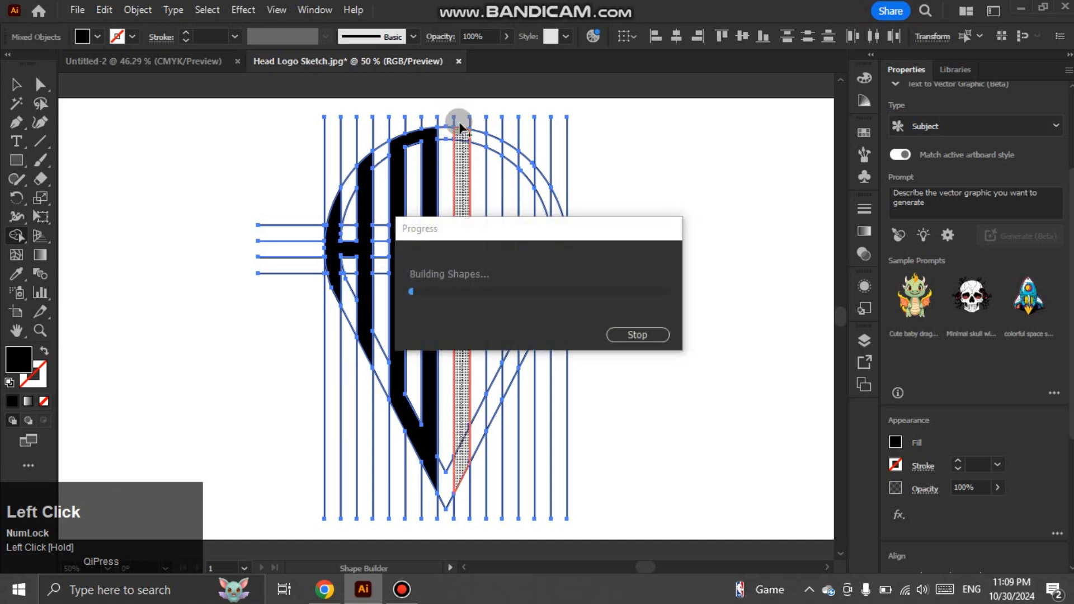
pyautogui.moveTo(496, 230)
pyautogui.mouseDown()
pyautogui.moveTo(490, 413)
pyautogui.moveTo(486, 248)
pyautogui.mouseUp()
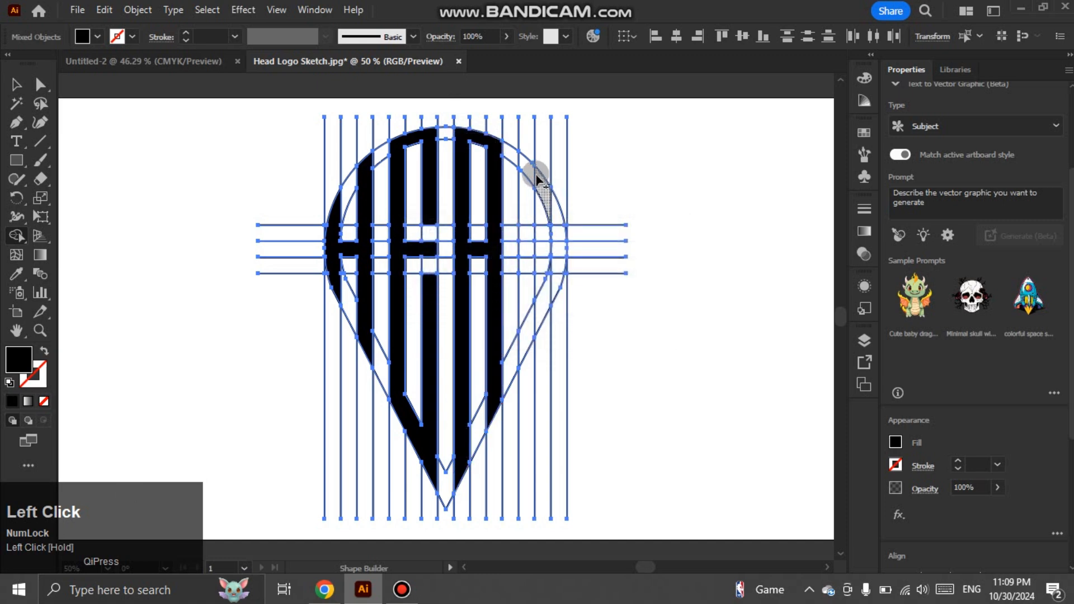
pyautogui.moveTo(526, 164); pyautogui.dragTo(530, 358)
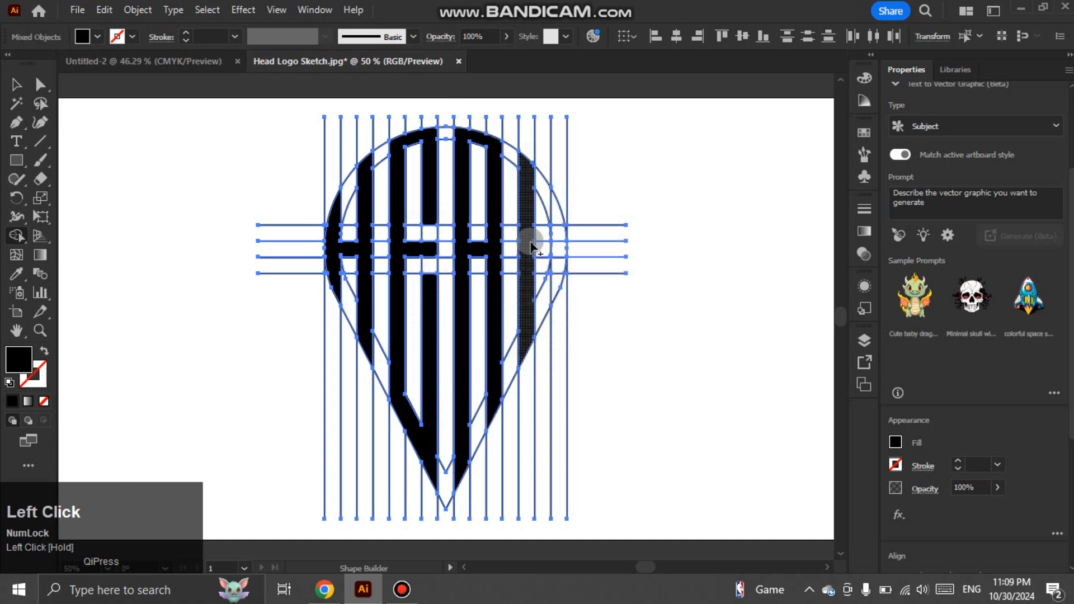
# Step: Try to merge the curved outer regions and their edge slivers into the D, then undo the merge
pyautogui.moveTo(528, 180); pyautogui.dragTo(548, 204)
pyautogui.moveTo(566, 265)
pyautogui.mouseDown()
pyautogui.moveTo(546, 311)
pyautogui.moveTo(540, 228)
pyautogui.moveTo(591, 220)
pyautogui.mouseUp()
pyautogui.scroll(5, 553, 285)
pyautogui.scroll(-2, 596, 210)
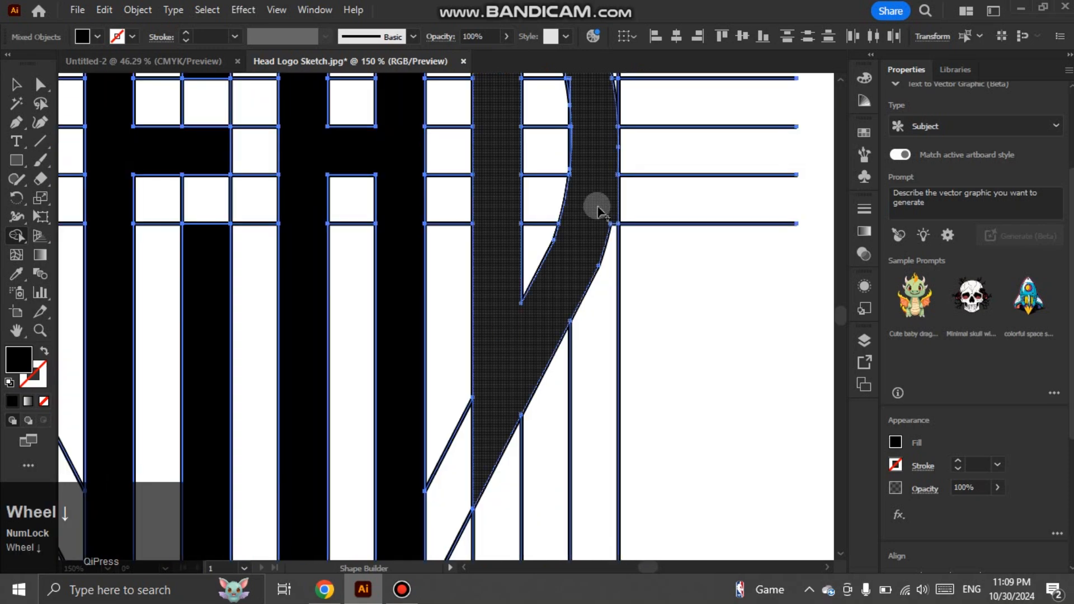
pyautogui.scroll(-1, 598, 206)
pyautogui.moveTo(593, 175); pyautogui.dragTo(594, 202)
pyautogui.scroll(6, 593, 184)
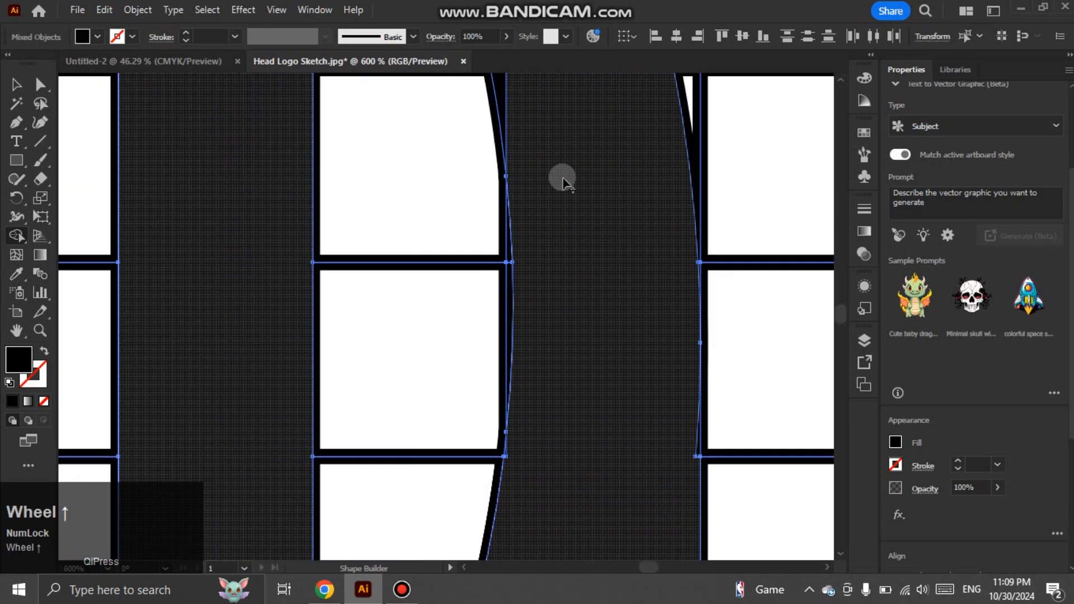
pyautogui.moveTo(525, 174)
pyautogui.mouseDown()
pyautogui.moveTo(532, 273)
pyautogui.moveTo(521, 237)
pyautogui.mouseUp()
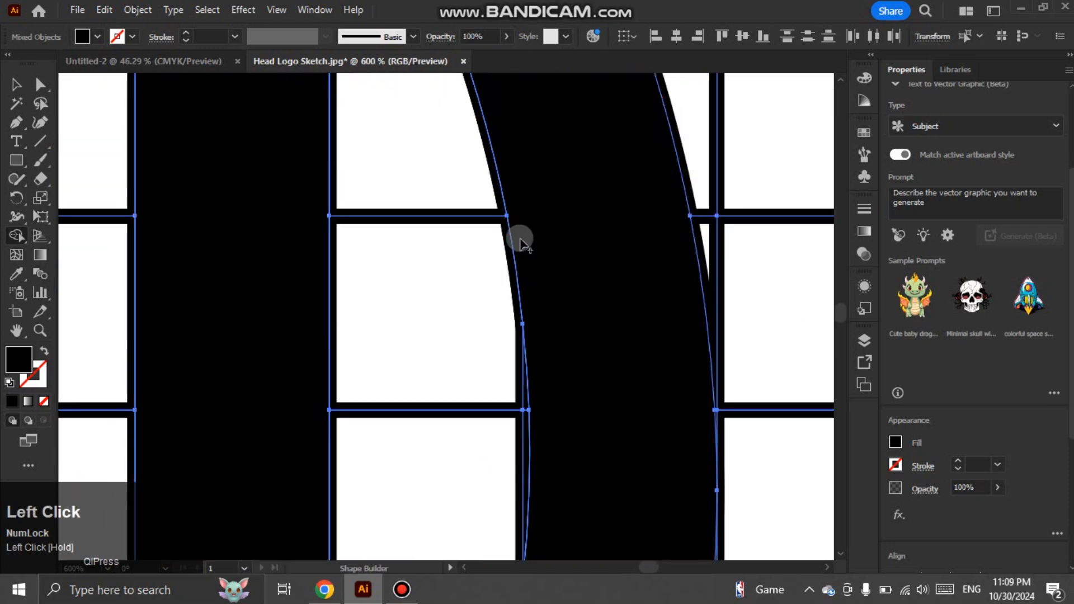
pyautogui.scroll(-1, 549, 318)
pyautogui.scroll(-5, 562, 408)
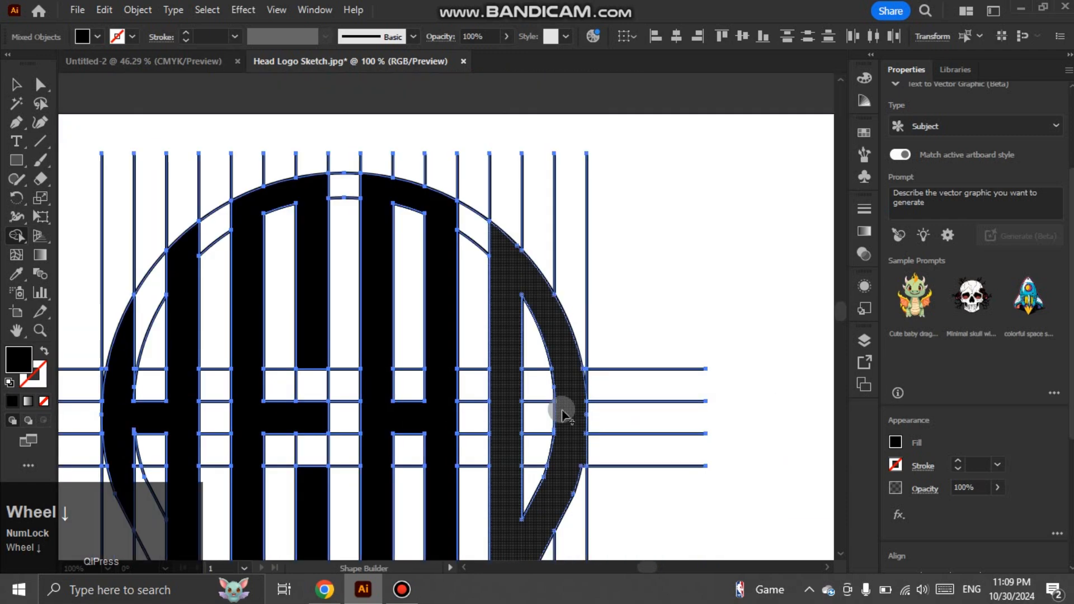
pyautogui.moveTo(558, 466); pyautogui.dragTo(565, 383)
pyautogui.scroll(5, 568, 378)
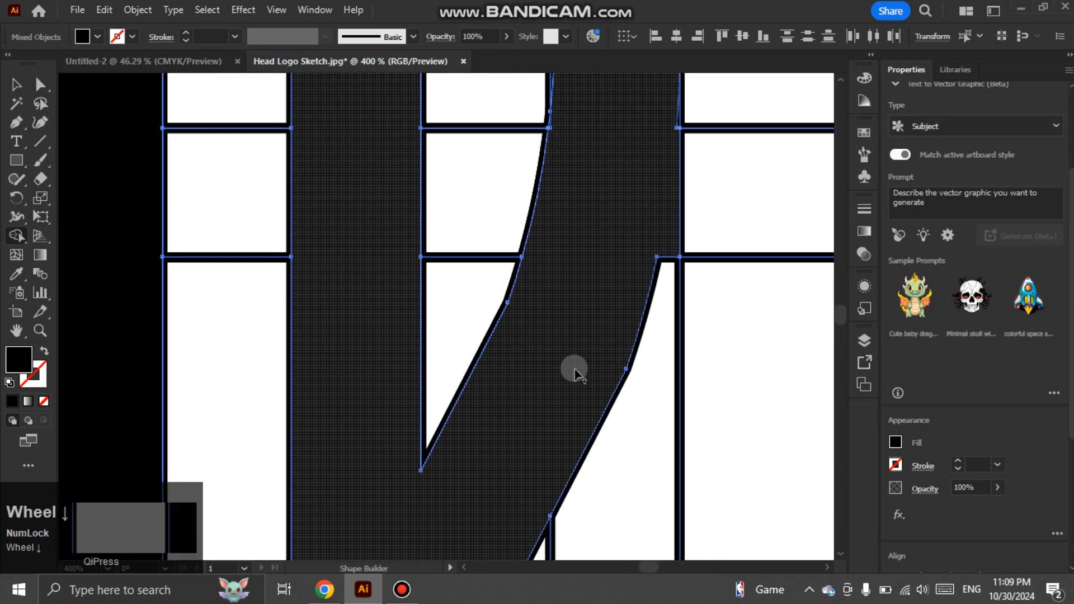
pyautogui.scroll(-3, 575, 369)
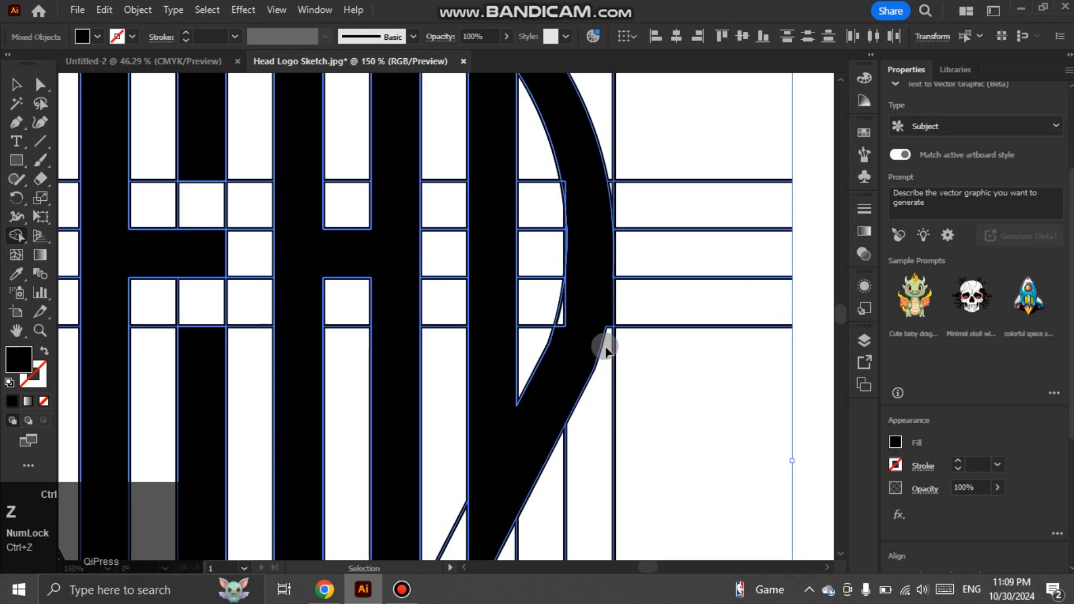
pyautogui.hotkey('ctrl', 'z')
# Step: Merge the D's stem with the band between the two teardrops and the thin slivers along its curve
pyautogui.moveTo(503, 455)
pyautogui.mouseDown()
pyautogui.moveTo(521, 452)
pyautogui.moveTo(575, 365)
pyautogui.moveTo(592, 283)
pyautogui.moveTo(590, 192)
pyautogui.moveTo(571, 147)
pyautogui.moveTo(568, 158)
pyautogui.mouseUp()
pyautogui.scroll(2, 553, 312)
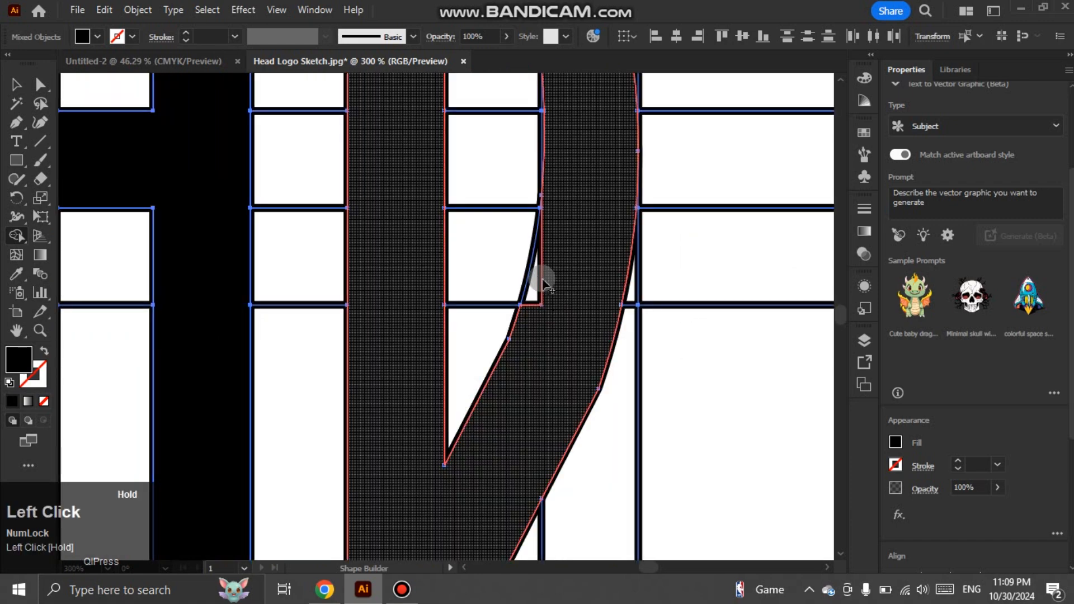
pyautogui.moveTo(549, 261); pyautogui.dragTo(551, 254)
pyautogui.press('space')
pyautogui.moveTo(565, 184); pyautogui.dragTo(612, 509)
pyautogui.moveTo(593, 372); pyautogui.dragTo(584, 344)
pyautogui.press('space')
pyautogui.moveTo(570, 225); pyautogui.dragTo(604, 389)
pyautogui.scroll(-3, 602, 374)
pyautogui.press('space')
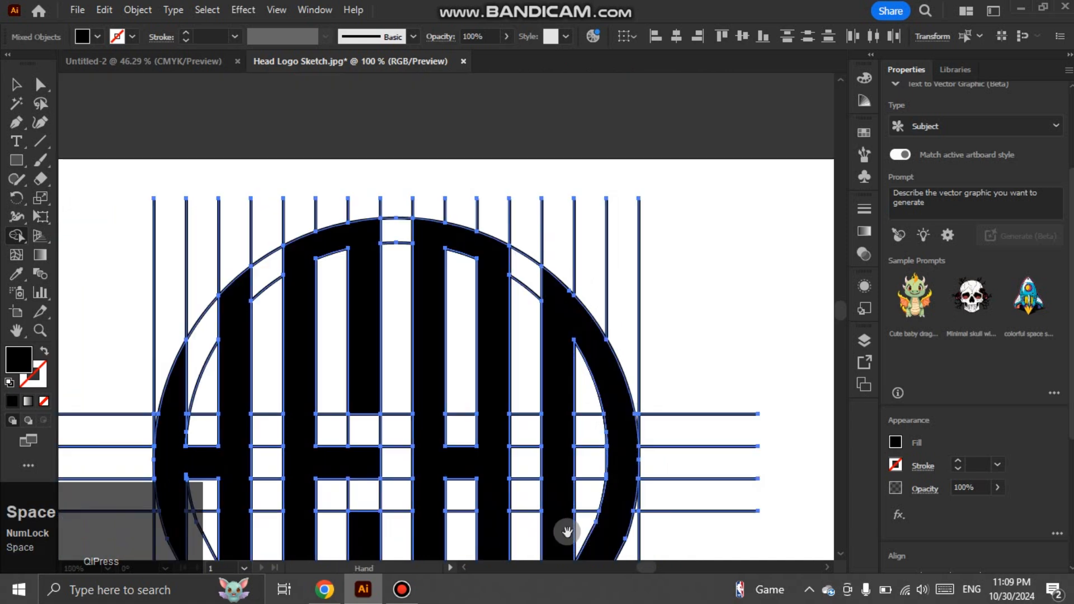
pyautogui.scroll(-1, 577, 353)
pyautogui.moveTo(568, 532); pyautogui.dragTo(530, 327)
pyautogui.scroll(-3, 576, 354)
pyautogui.press('space')
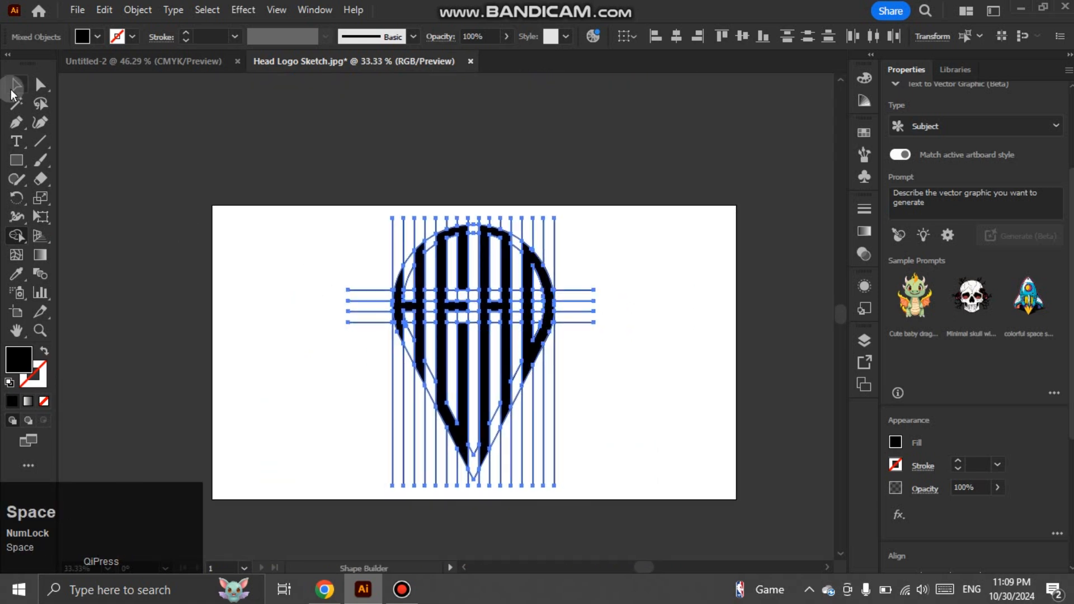
# Step: Move the four filled HEAD letters off the grid beyond the artboard's right edge and delete the leftover construction lines
pyautogui.click(15, 86)
pyautogui.click(197, 304)
pyautogui.click(464, 416)
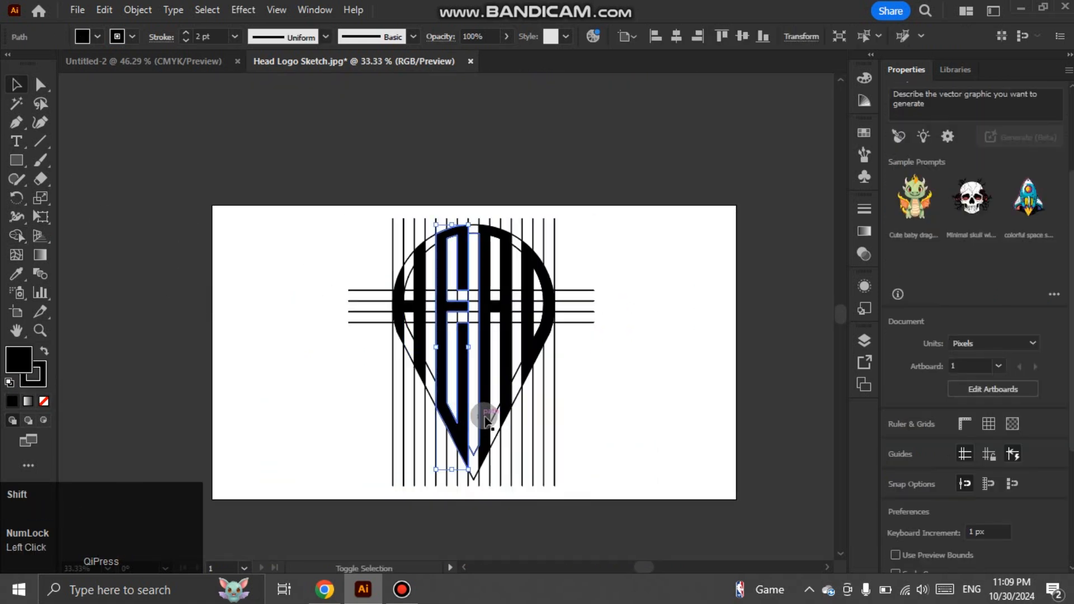
pyautogui.keyDown('shift'); pyautogui.click(484, 416); pyautogui.keyUp('shift')
pyautogui.keyDown('shift'); pyautogui.click(524, 368); pyautogui.keyUp('shift')
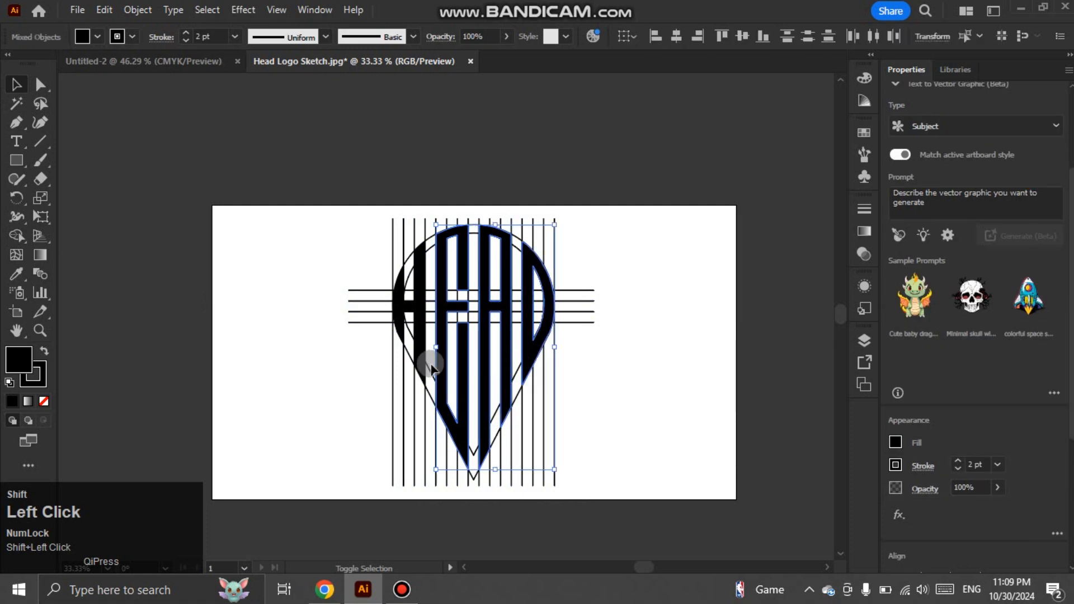
pyautogui.moveTo(460, 431)
pyautogui.mouseDown()
pyautogui.moveTo(575, 395)
pyautogui.moveTo(665, 352)
pyautogui.mouseUp()
pyautogui.moveTo(597, 480)
pyautogui.mouseDown()
pyautogui.moveTo(356, 282)
pyautogui.moveTo(318, 310)
pyautogui.moveTo(295, 296)
pyautogui.mouseUp()
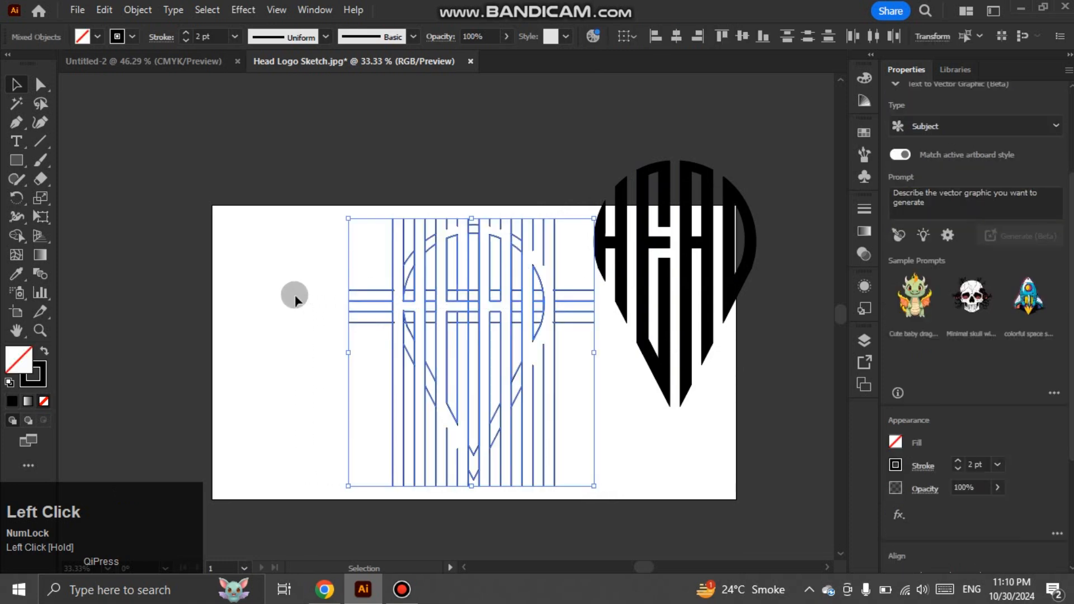
pyautogui.press('Delete')
# Step: Group the four HEAD letters and centre the group horizontally and vertically on the artboard
pyautogui.moveTo(559, 278); pyautogui.dragTo(778, 427)
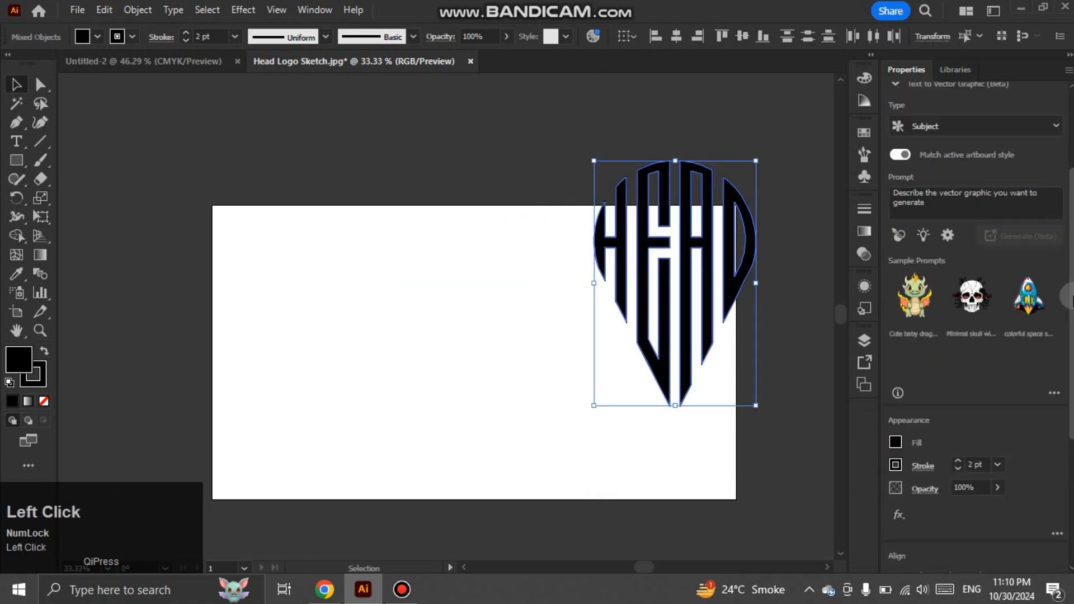
pyautogui.scroll(-4, 1066, 296)
pyautogui.click(950, 355)
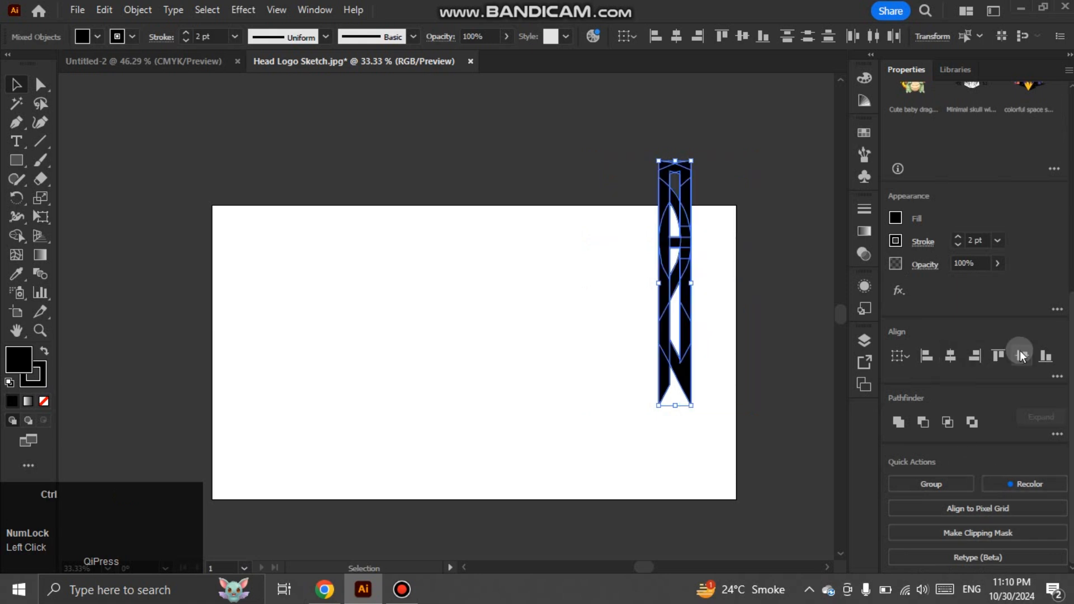
pyautogui.hotkey('ctrl', 'z')
pyautogui.hotkey('ctrl', 'g')
pyautogui.click(950, 356)
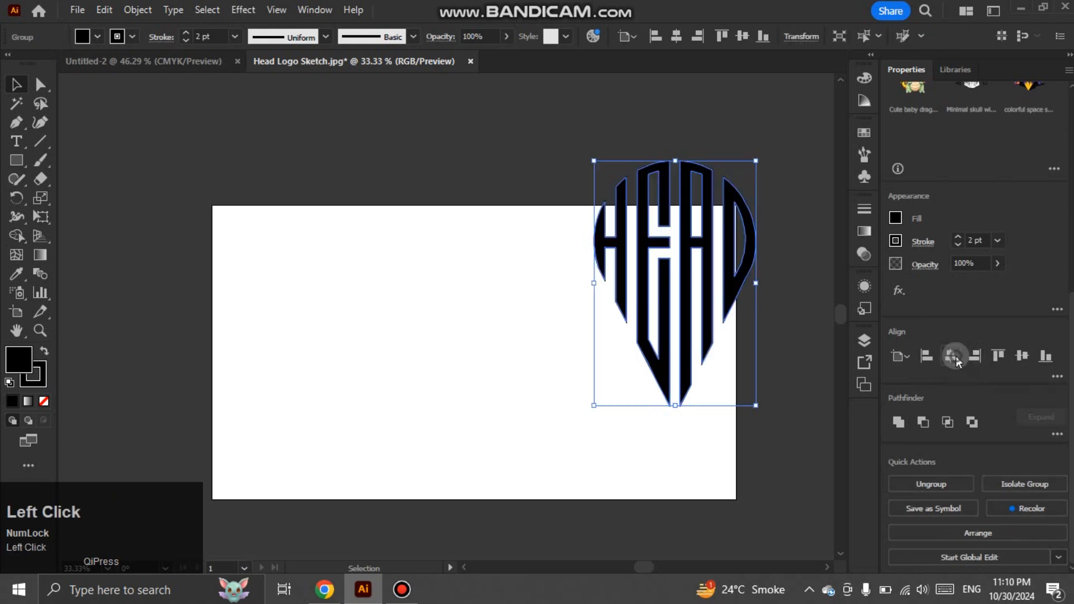
pyautogui.click(1022, 356)
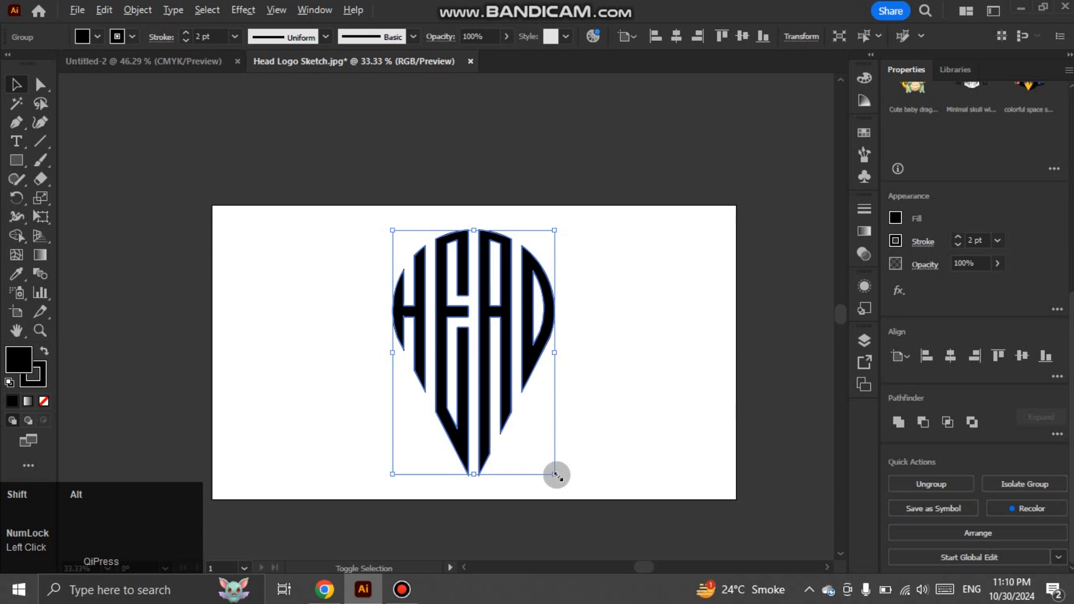
# Step: Scale the HEAD logo down proportionally about its centre and fit the artboard in the window
pyautogui.moveTo(556, 476); pyautogui.dragTo(542, 448)
pyautogui.hotkey('ctrl', '0')
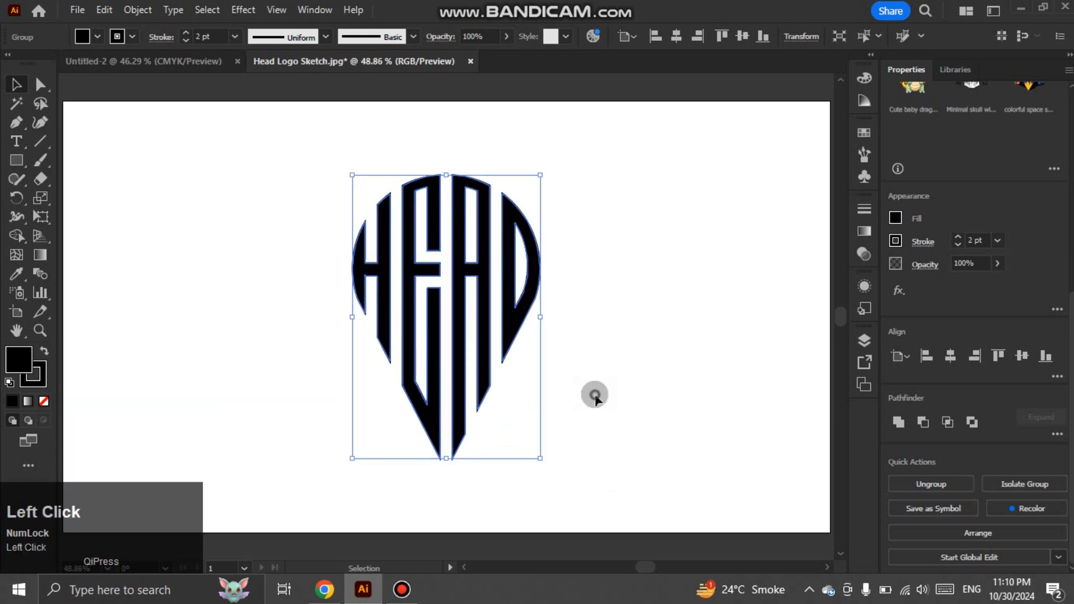
# Step: Enlarge the HEAD logo slightly and proportionally about its centre, then deselect it
pyautogui.click(595, 395)
pyautogui.click(504, 390)
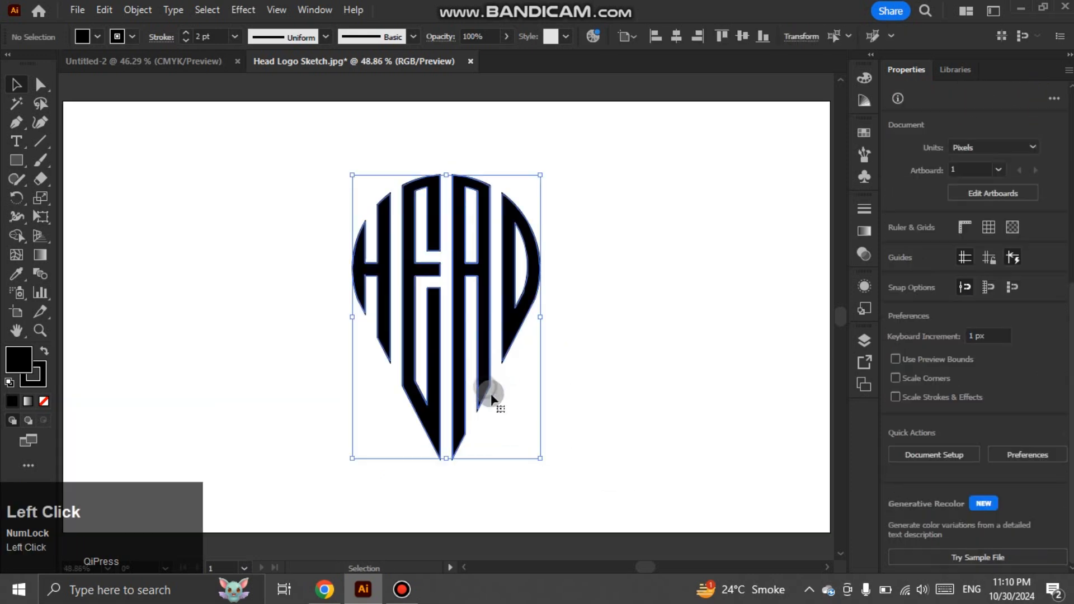
pyautogui.moveTo(540, 461); pyautogui.dragTo(580, 471)
pyautogui.click(580, 472)
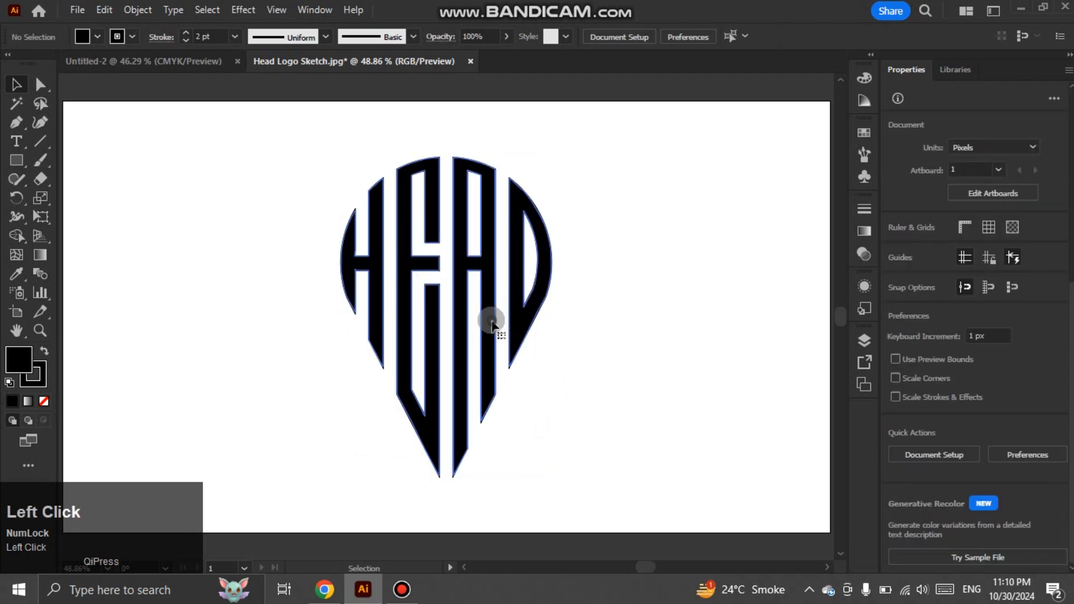
# Step: Apply a Multiply drop shadow to the HEAD logo with 75% opacity, 7 px X offset, 5 px Y offset and 4 px blur
pyautogui.click(491, 319)
pyautogui.click(243, 10)
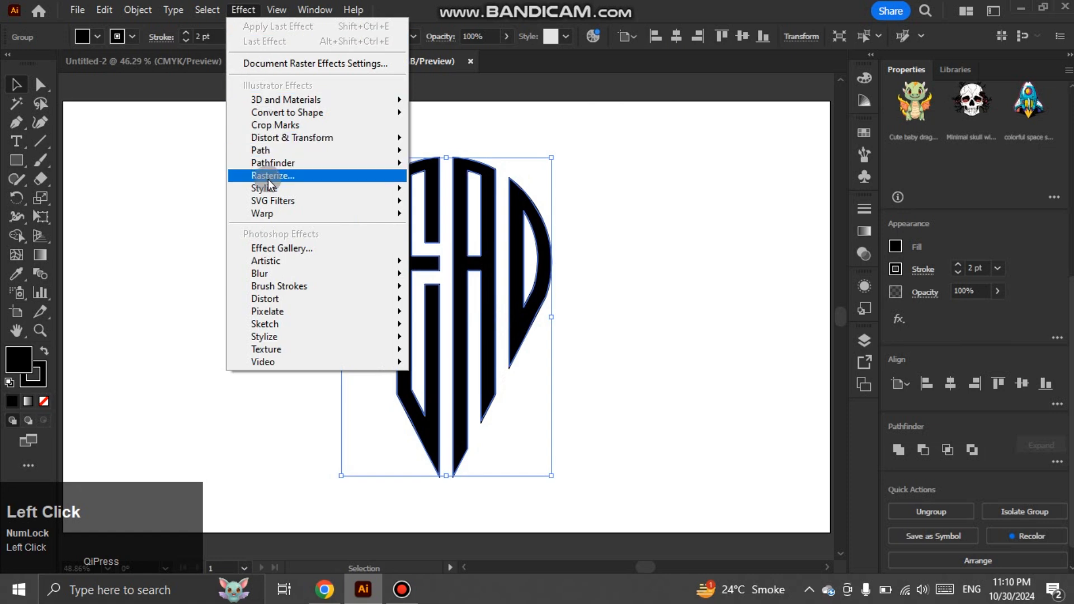
pyautogui.click(621, 334)
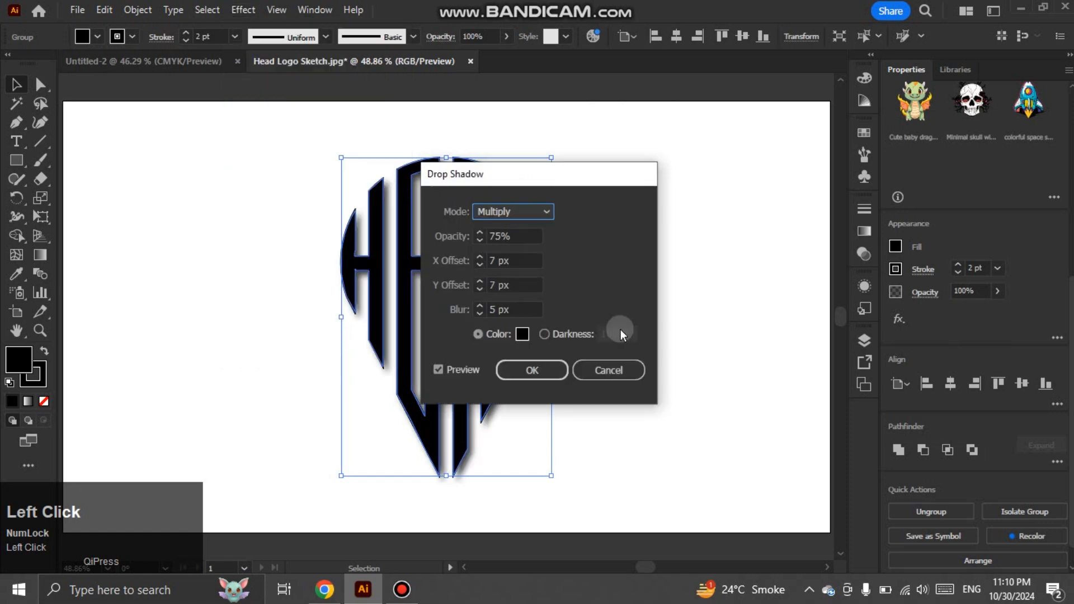
pyautogui.moveTo(585, 179); pyautogui.dragTo(712, 154)
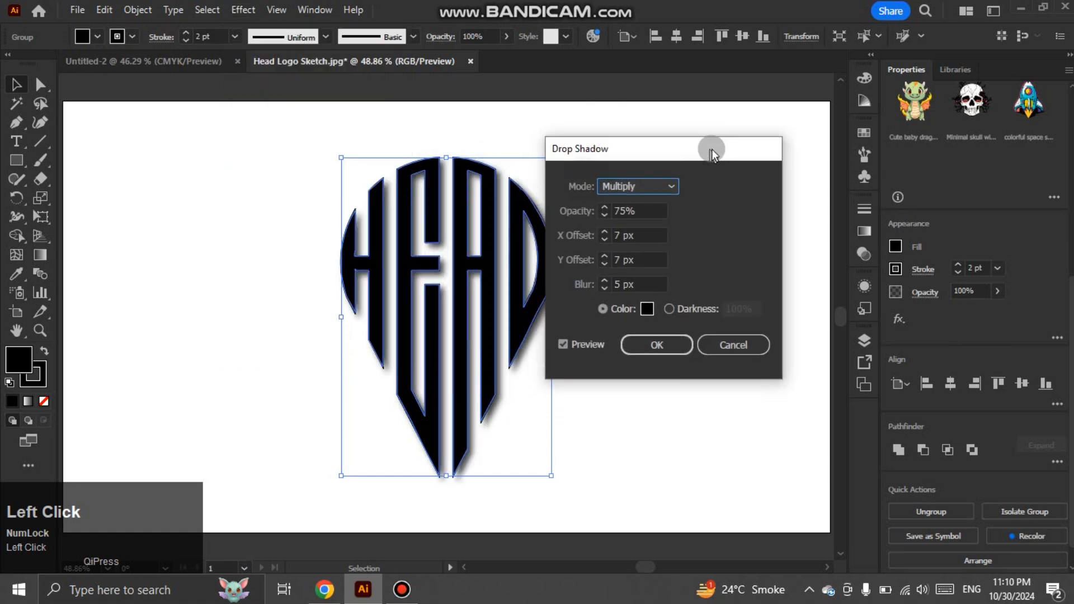
pyautogui.click(608, 290)
pyautogui.click(607, 266)
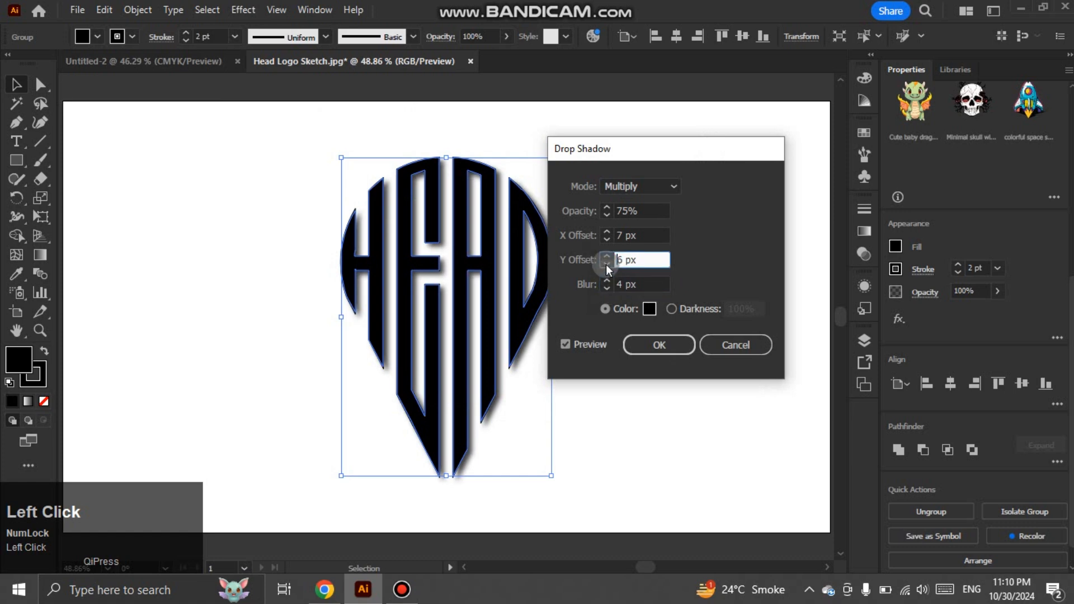
pyautogui.click(659, 344)
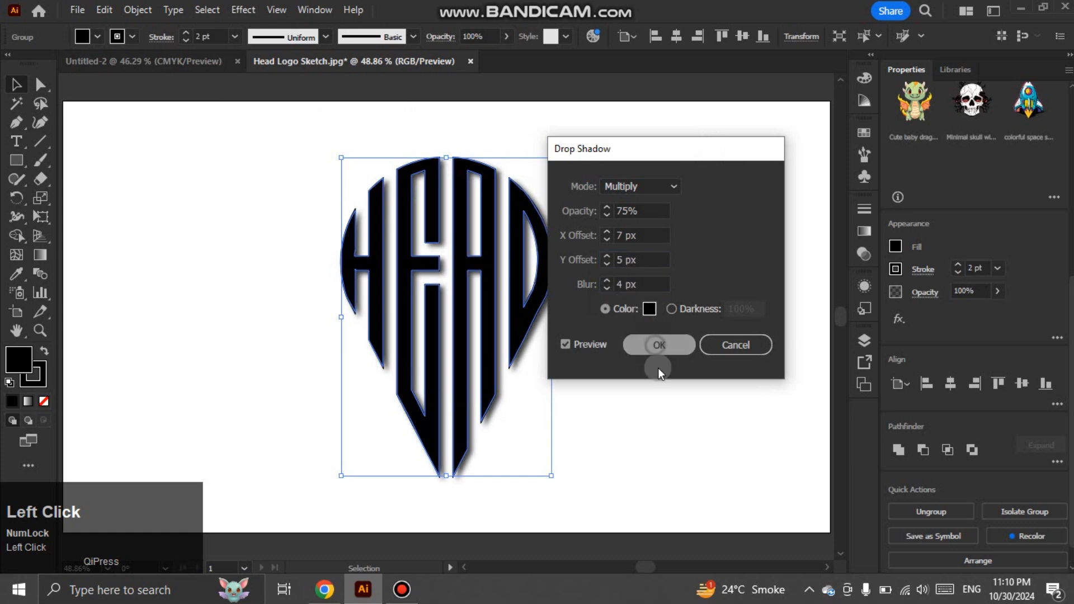
pyautogui.click(671, 429)
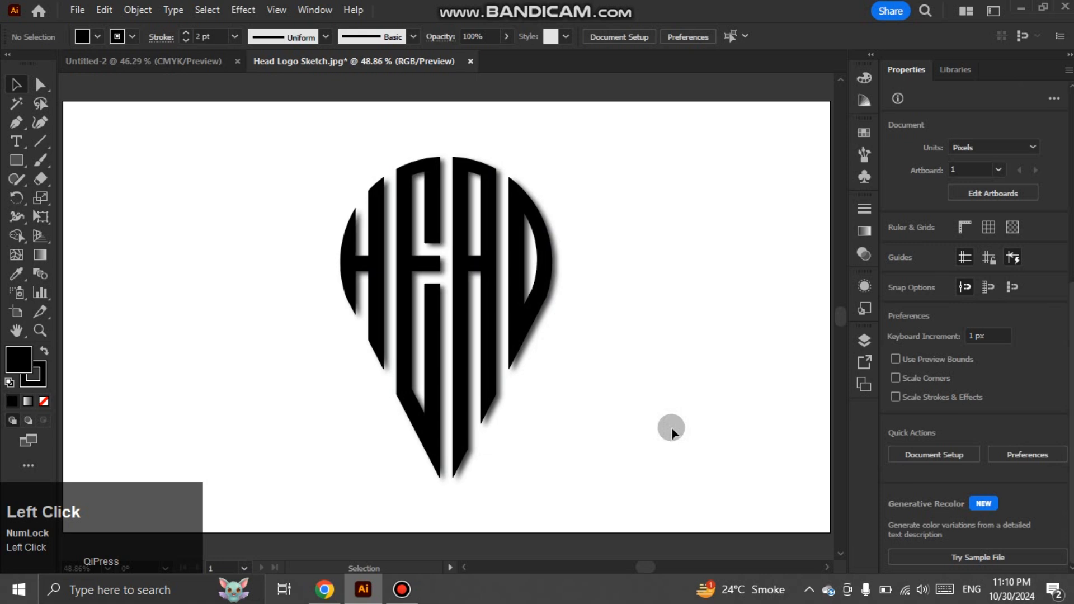